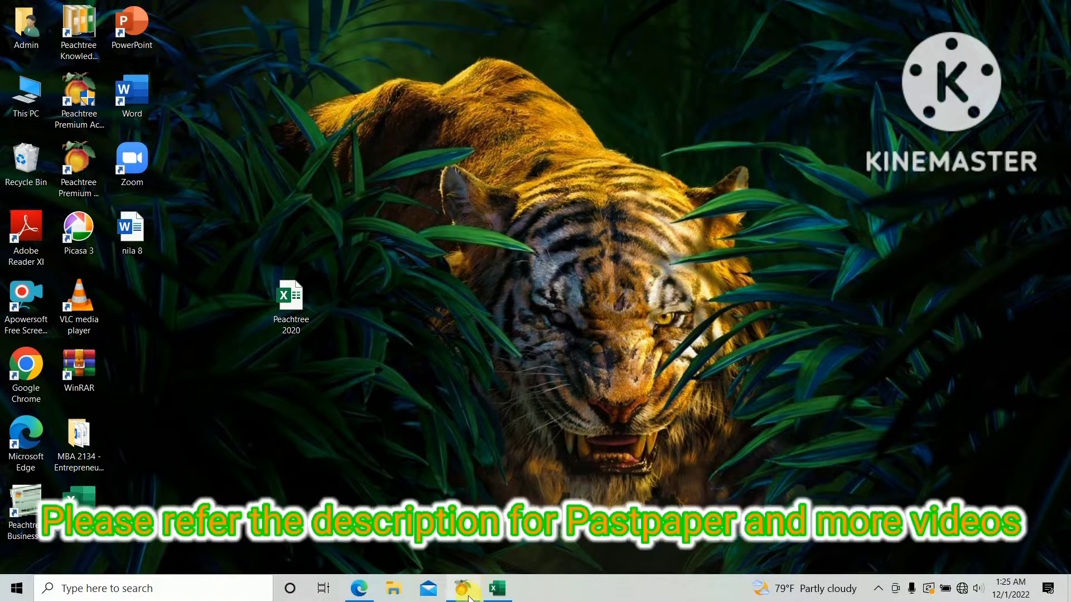
# Step: Read question 12's purchase order table in the exam PDF, then return to Peachtree's Vendors & Purchases page
pyautogui.moveTo(467, 596)
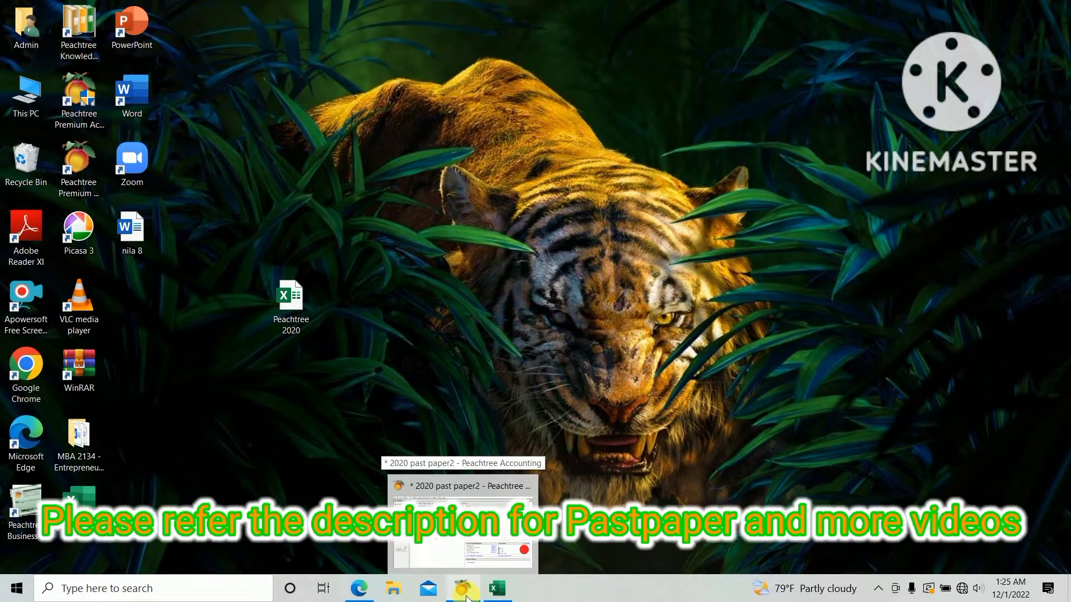
pyautogui.click(365, 587)
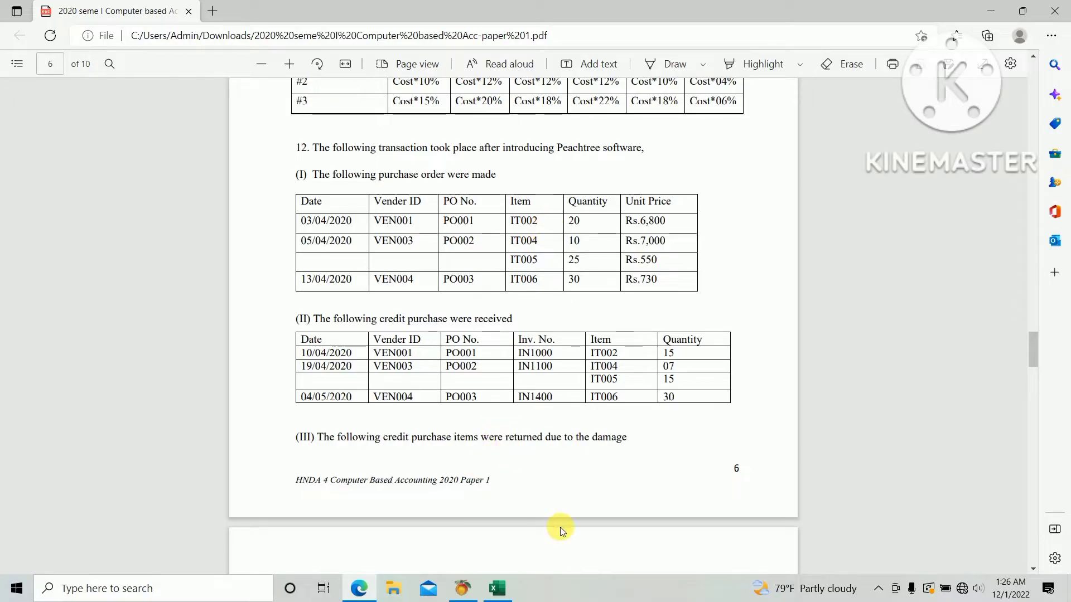
pyautogui.click(462, 589)
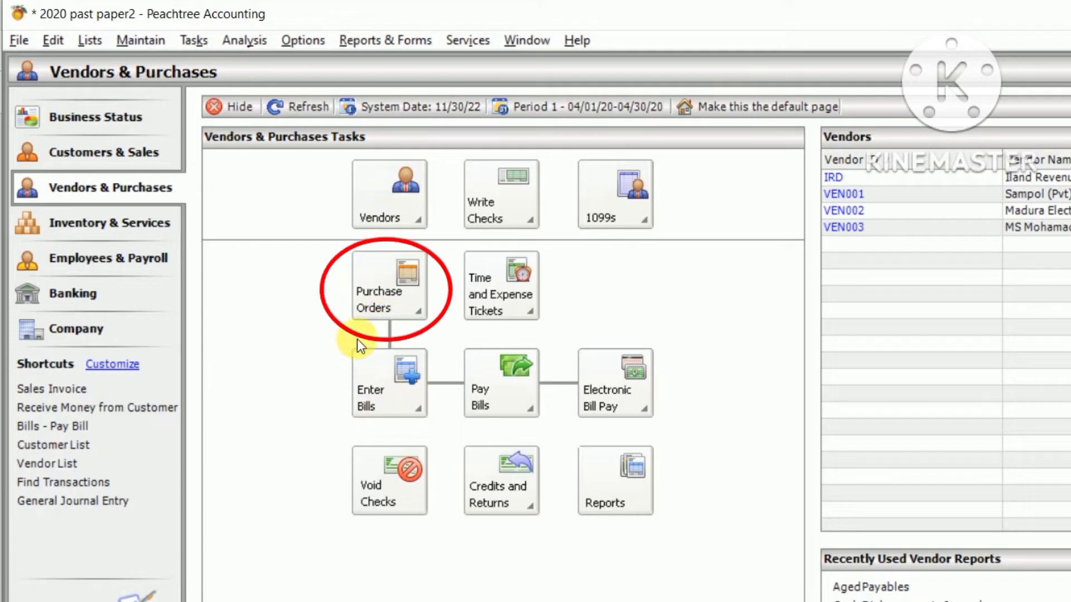
# Step: Start a new purchase order for vendor VEN001
pyautogui.click(383, 295)
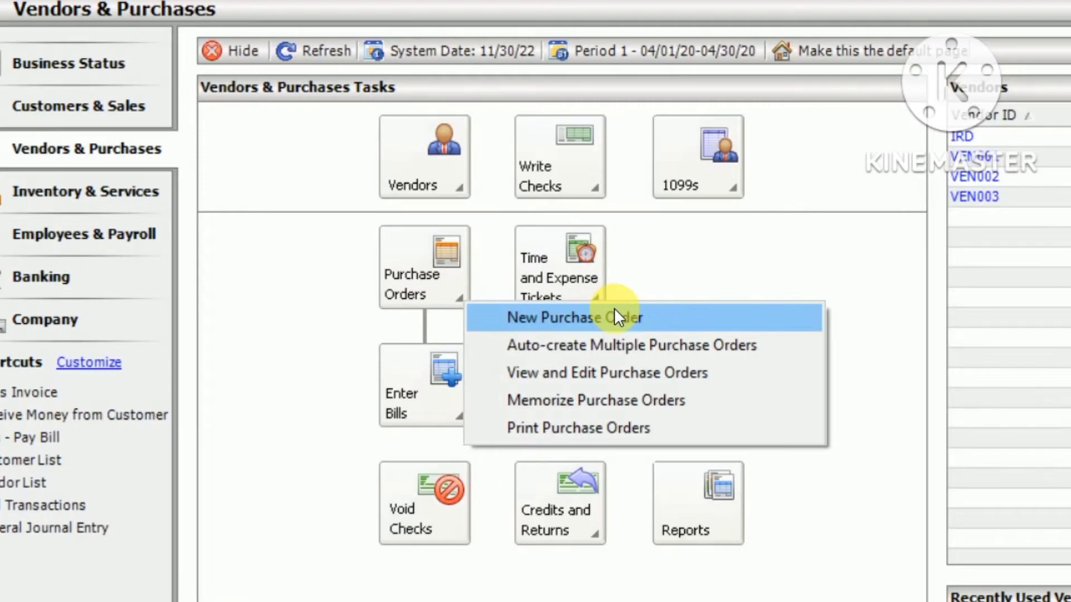
pyautogui.click(549, 327)
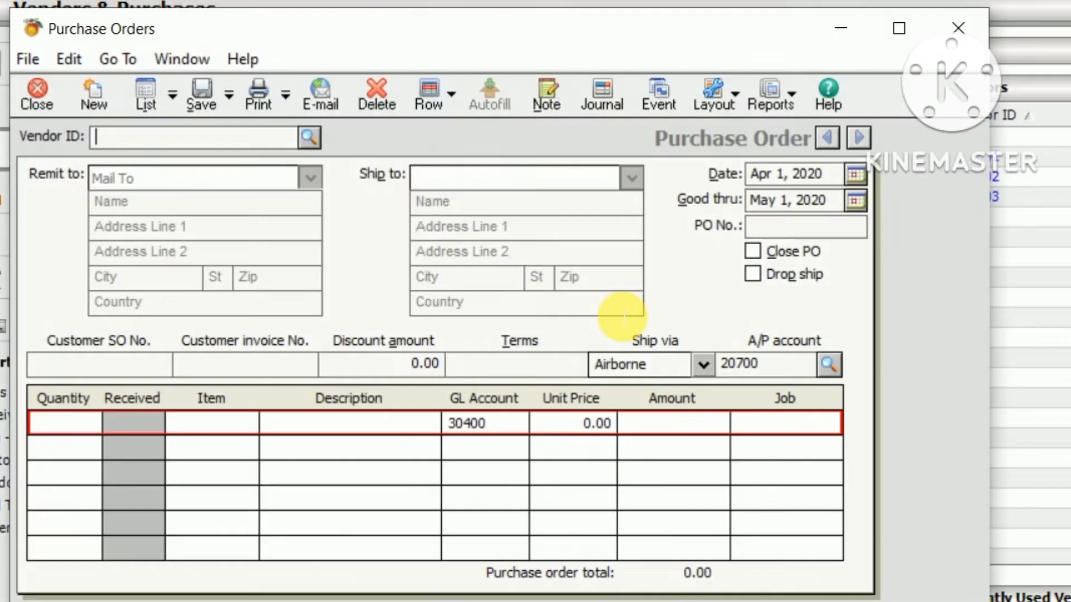
pyautogui.click(310, 137)
pyautogui.doubleClick(273, 174)
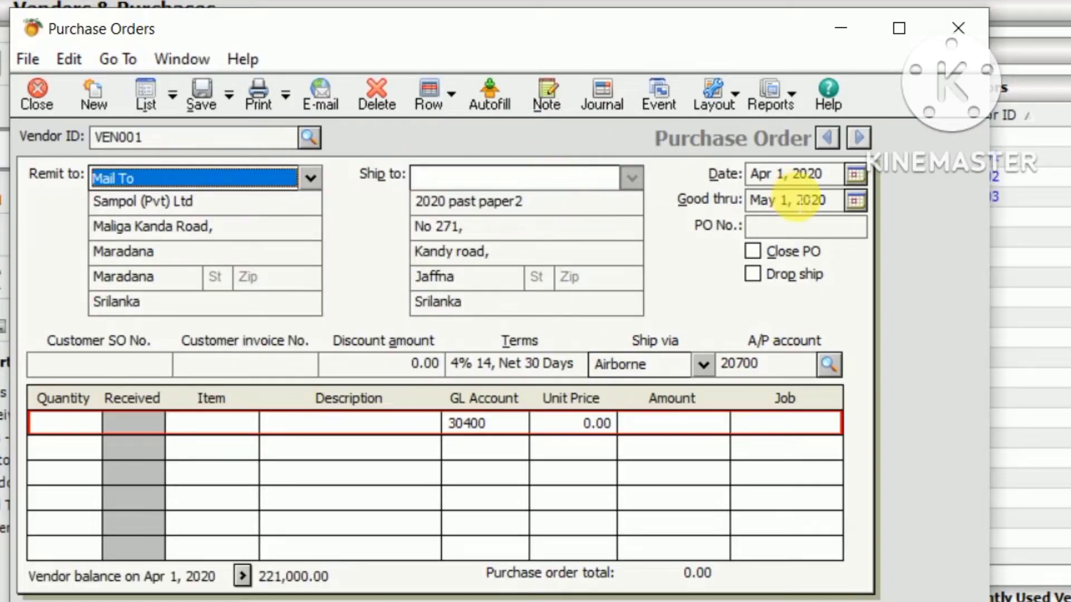
# Step: Date the order Apr 3, 2020 and number it PO001
pyautogui.hotkey('alt', 'Tab')
pyautogui.hotkey('alt', 'Tab')
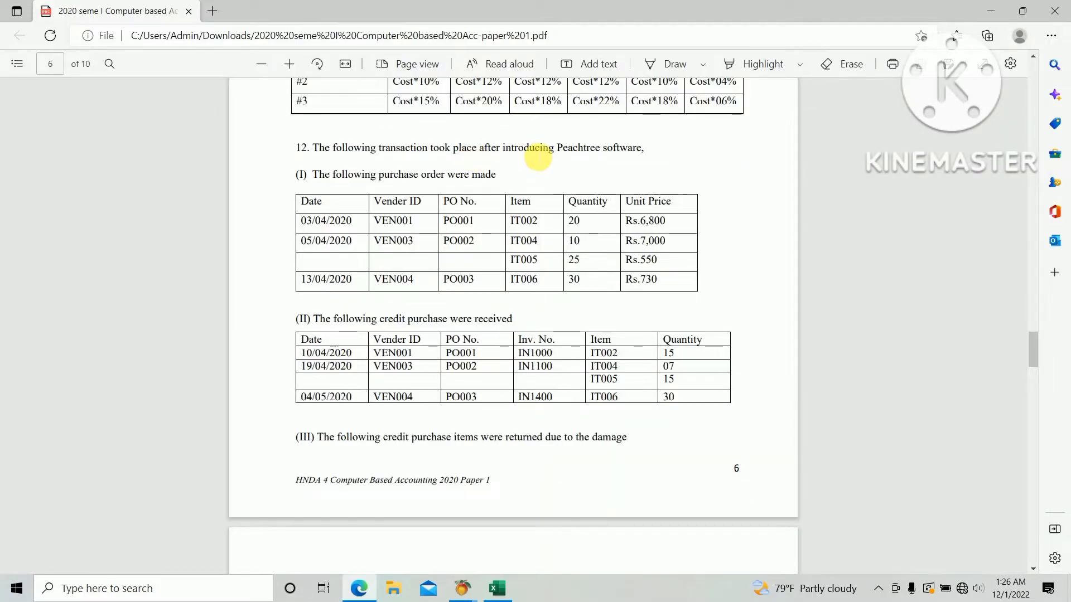
pyautogui.hotkey('alt', 'Tab')
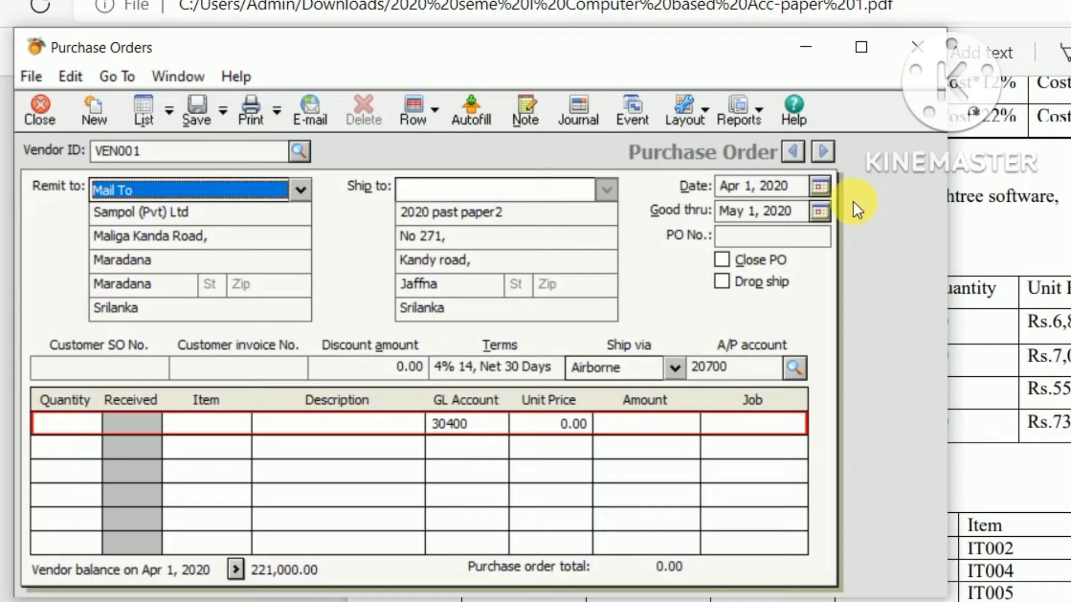
pyautogui.click(819, 186)
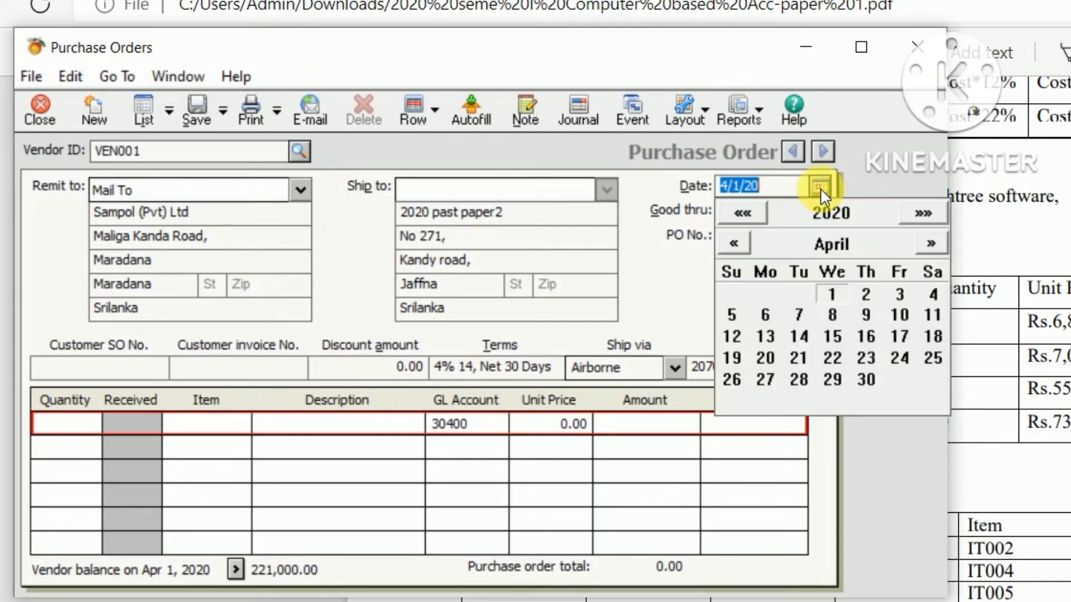
pyautogui.click(898, 296)
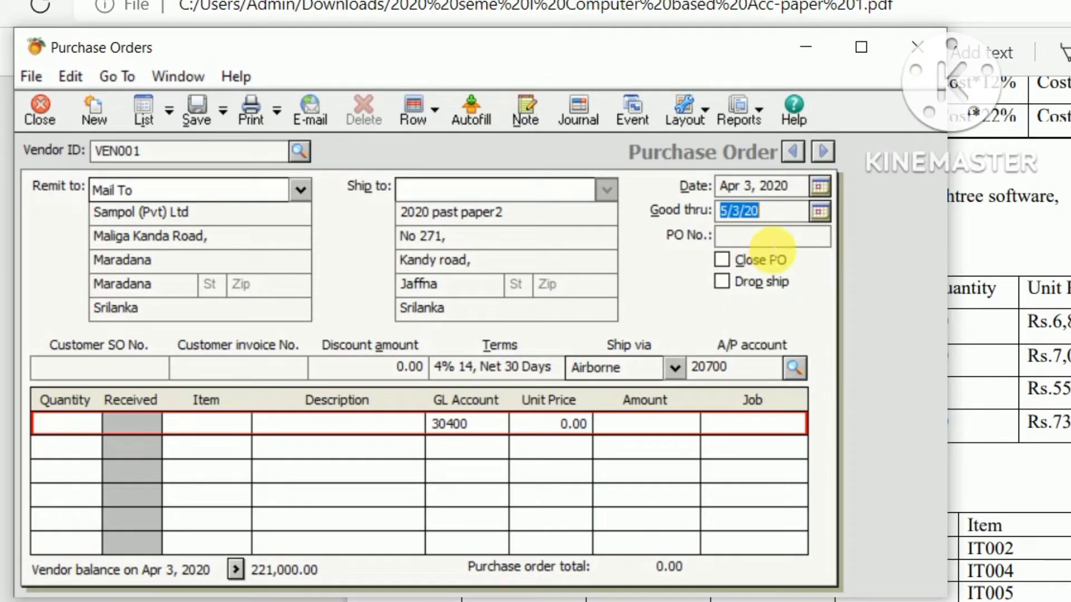
pyautogui.click(745, 237)
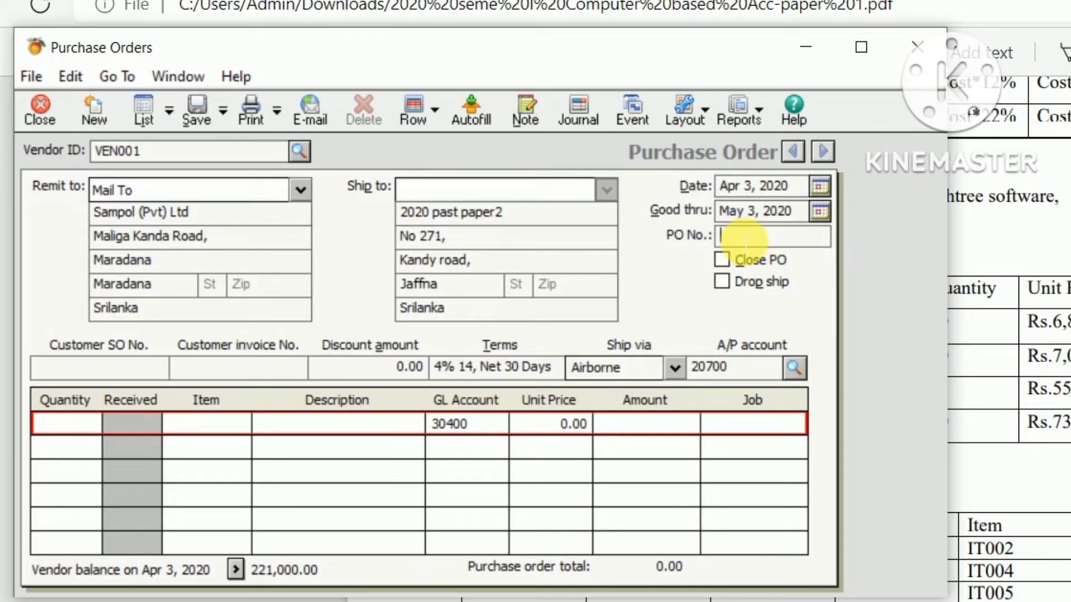
pyautogui.write('PO')
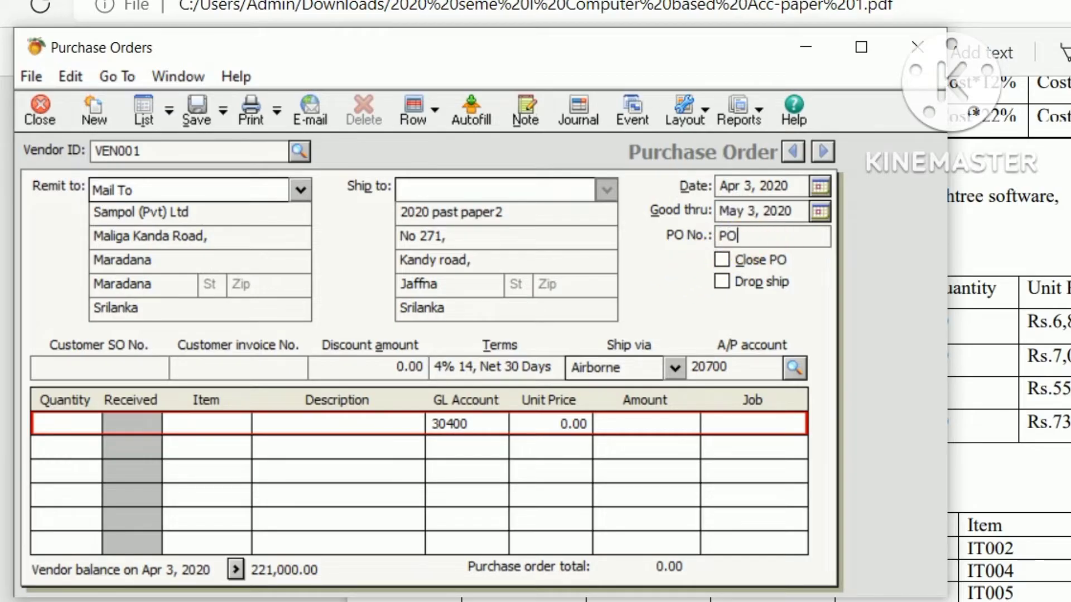
pyautogui.write('001')
pyautogui.press('Tab')
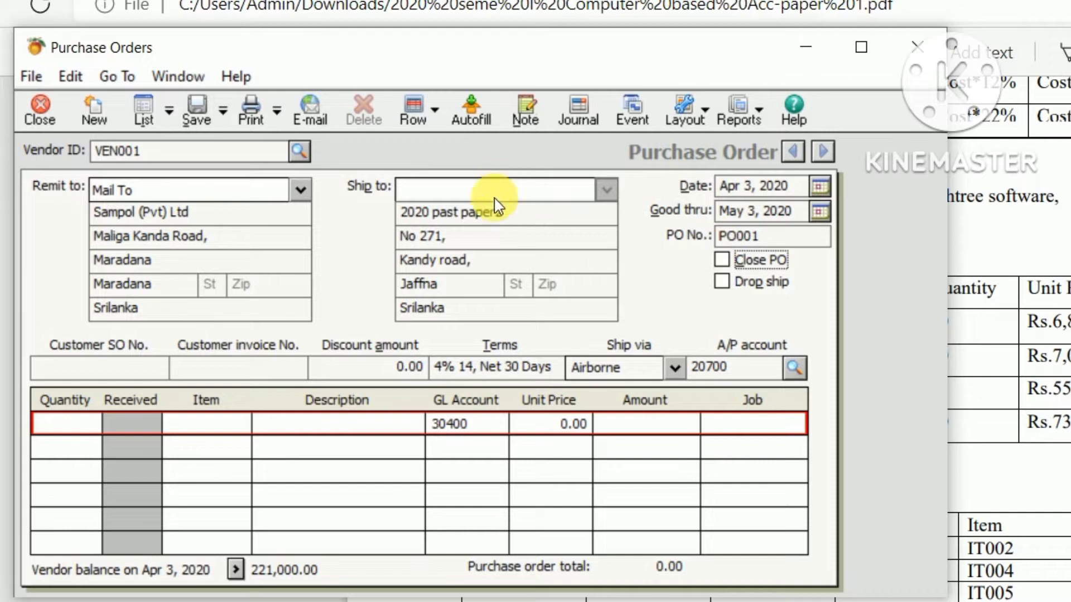
# Step: Choose item IT002 on the purchase order's first line
pyautogui.click(175, 414)
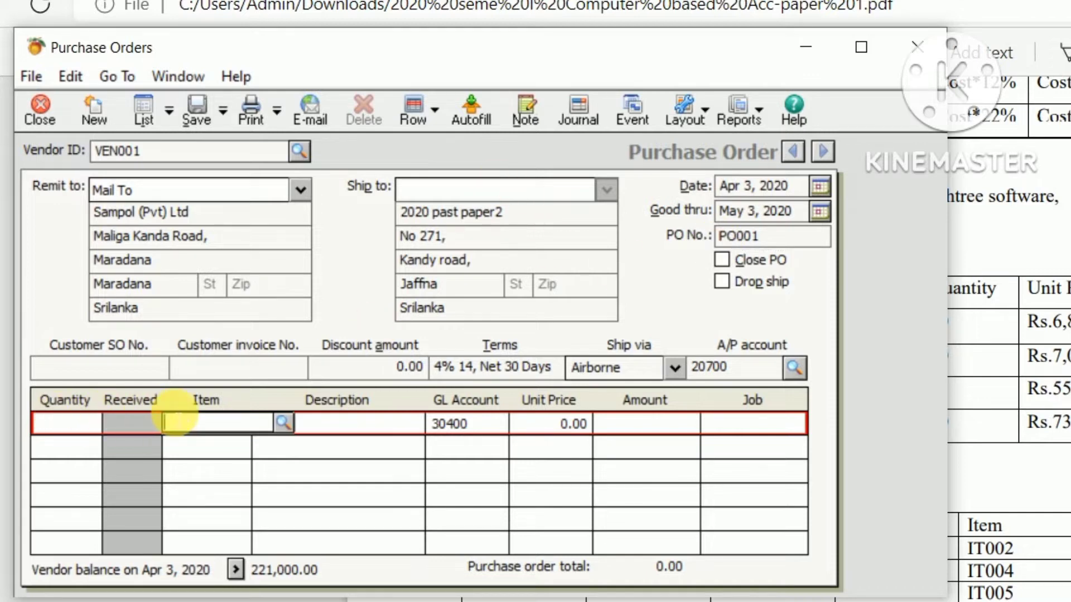
pyautogui.hotkey('alt', 'Tab')
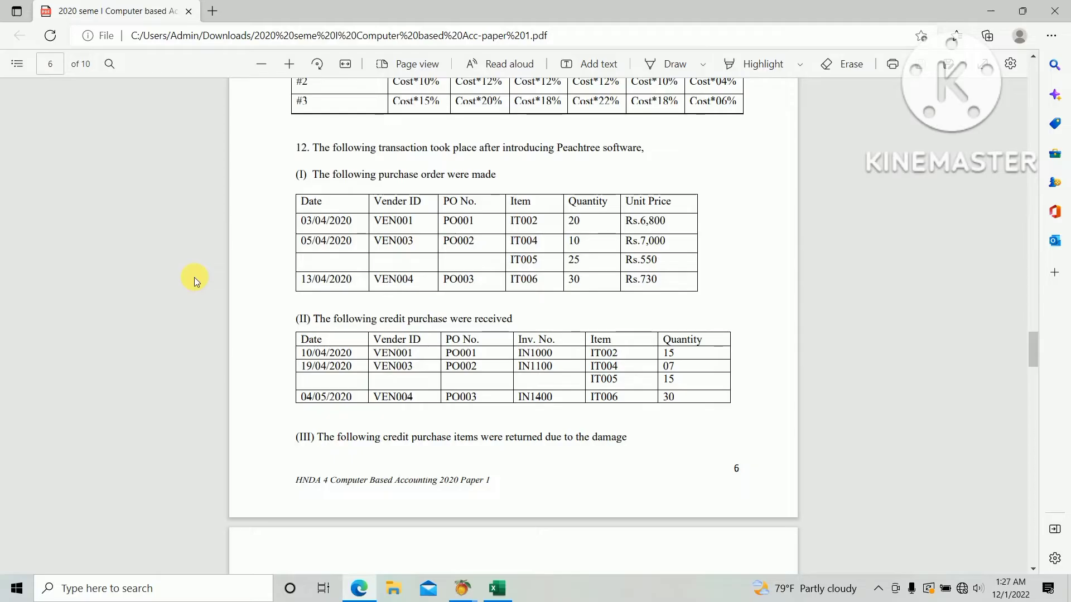
pyautogui.hotkey('alt', 'Tab')
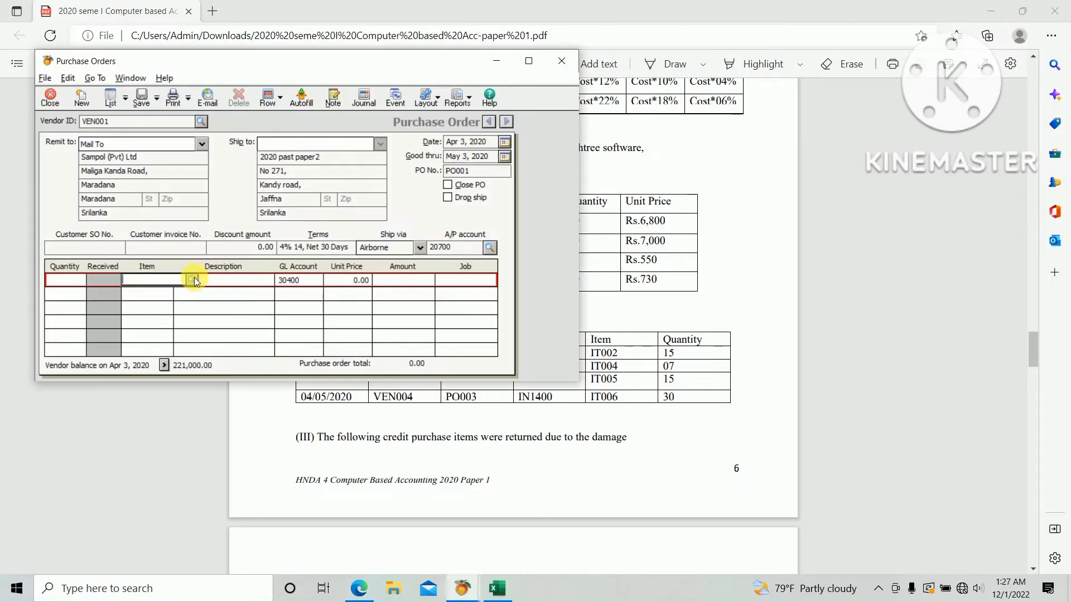
pyautogui.click(288, 414)
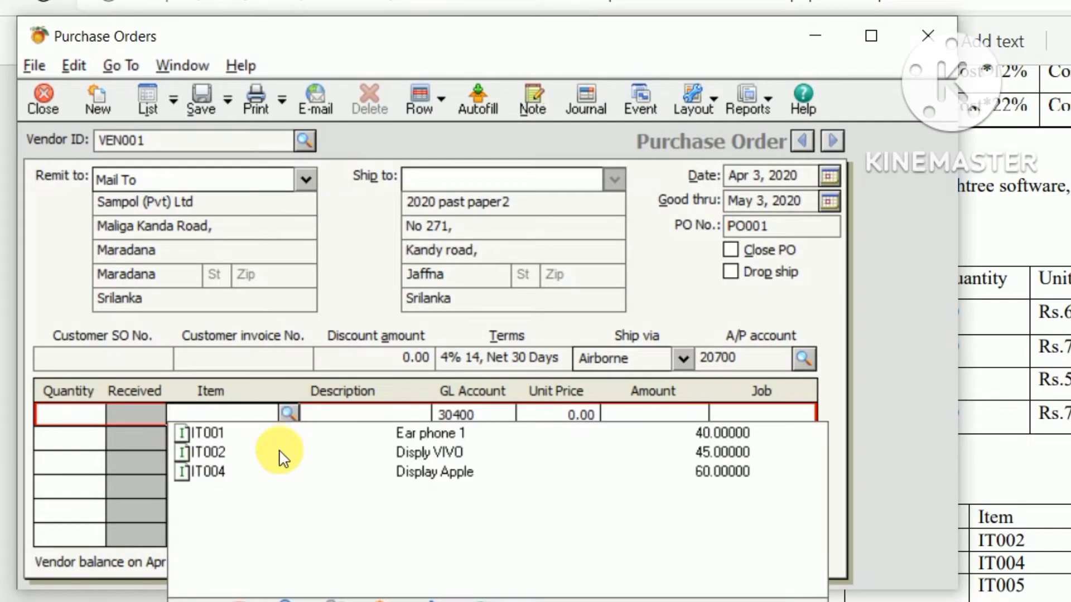
pyautogui.click(275, 453)
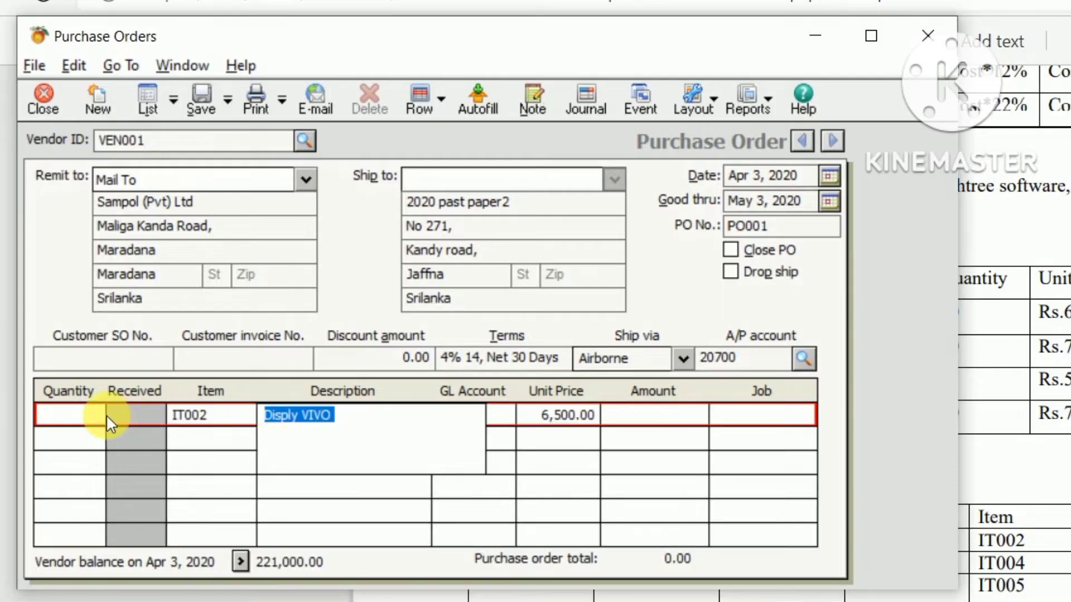
# Step: Enter quantity 20 and unit price 6,800 for the IT002 line
pyautogui.click(76, 419)
pyautogui.hotkey('alt', 'Tab')
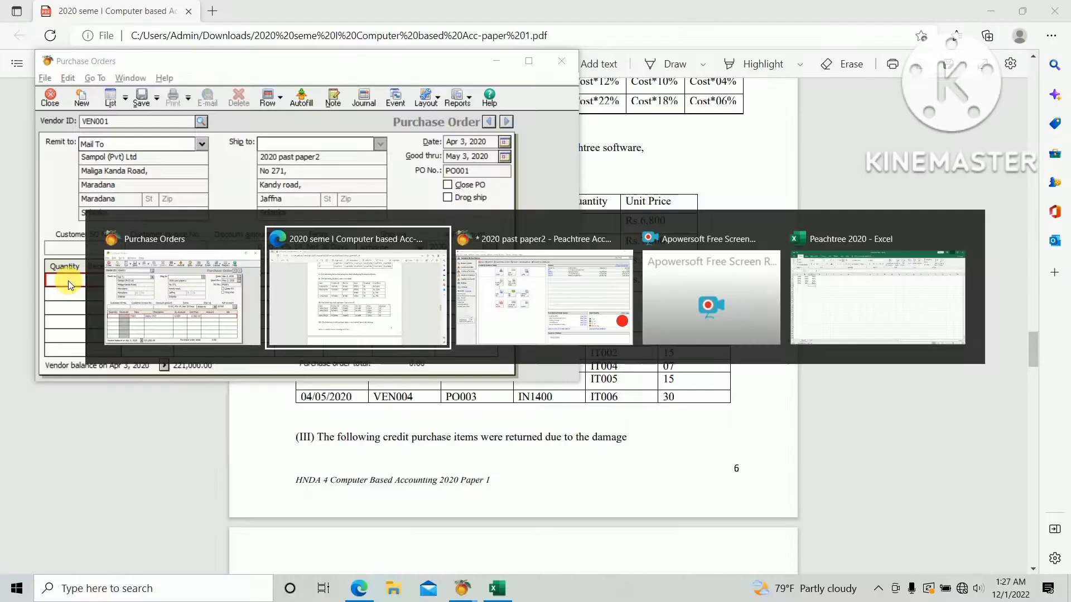
pyautogui.hotkey('alt', 'Tab')
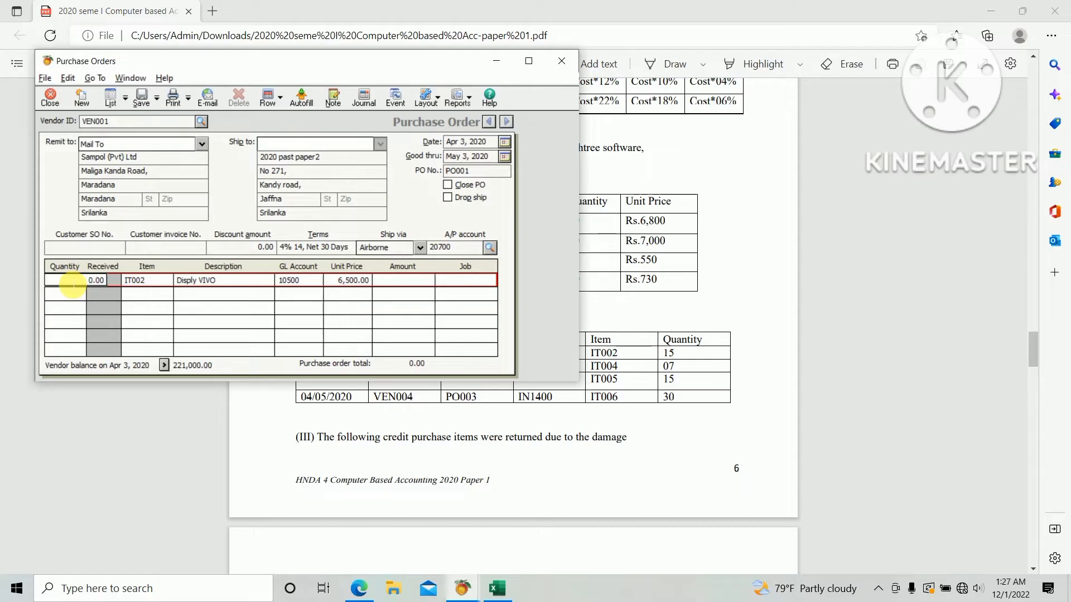
pyautogui.write('200')
pyautogui.press('BackSpace')
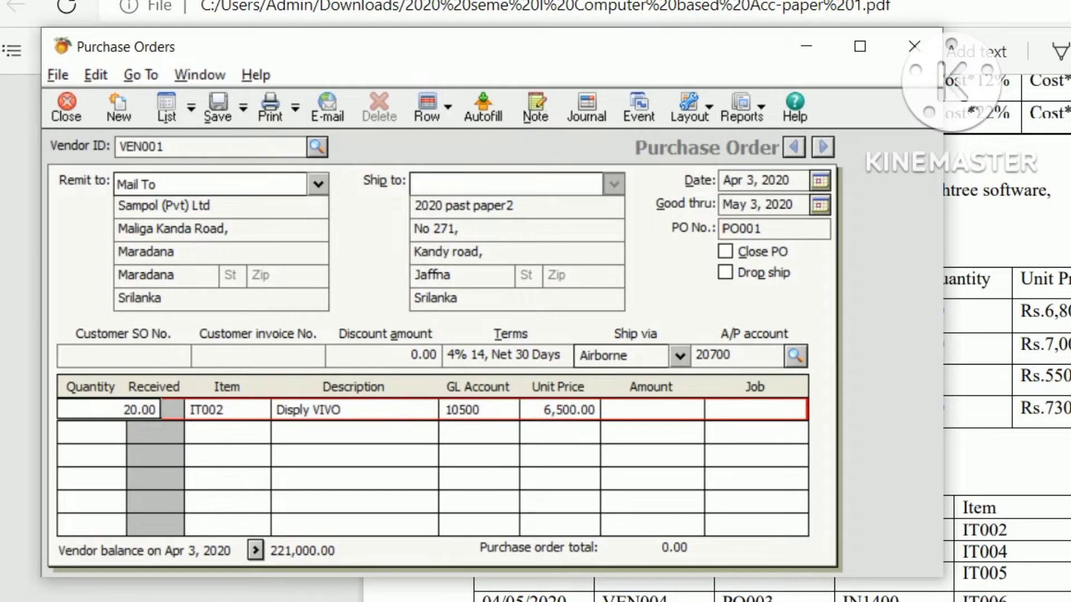
pyautogui.press('Tab')
pyautogui.press('Tab')
pyautogui.press('Tab')
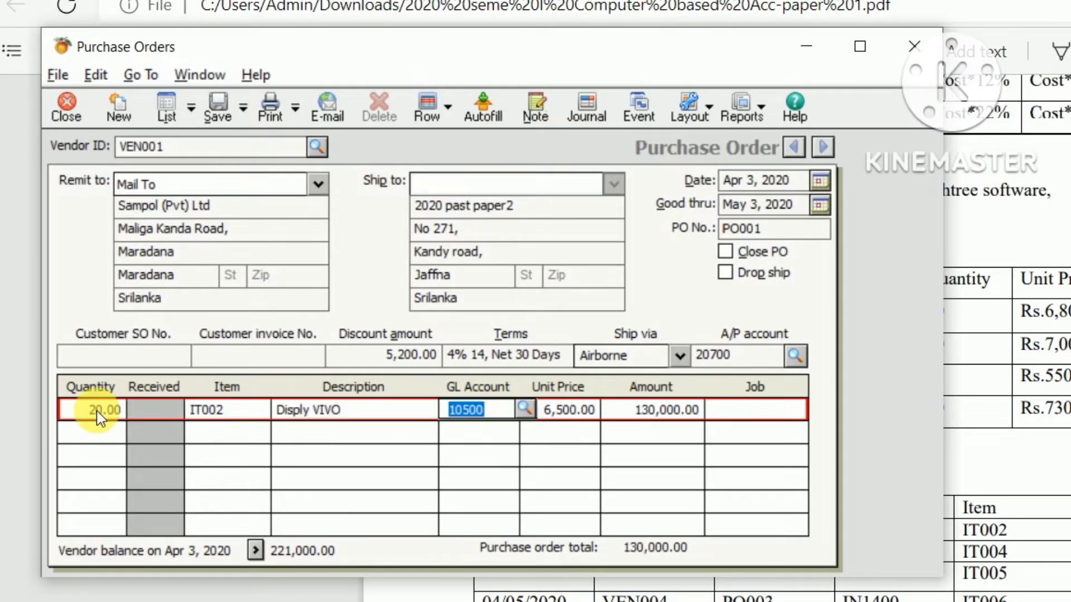
pyautogui.press('Tab')
pyautogui.write('6800')
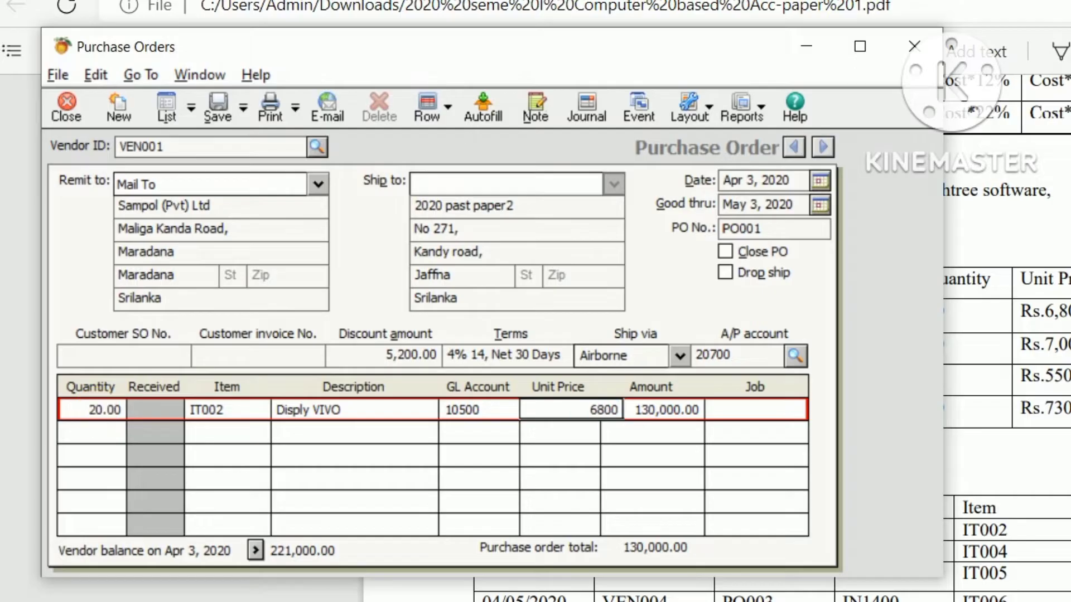
pyautogui.press('Tab')
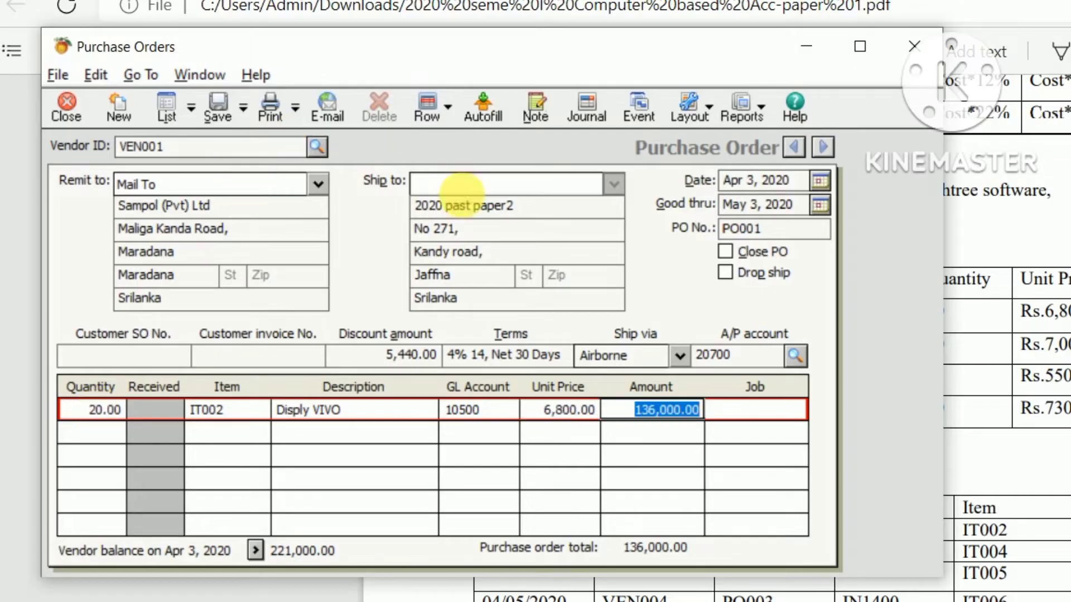
# Step: Save PO001, close the purchase order form, and bring Vendors & Purchases back to the front
pyautogui.click(222, 109)
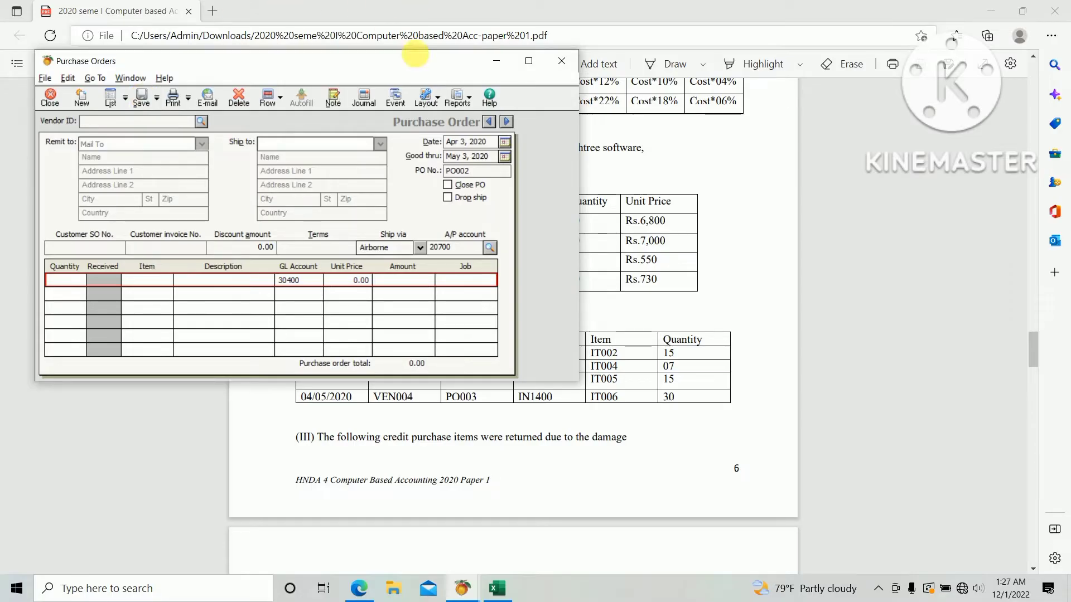
pyautogui.click(563, 68)
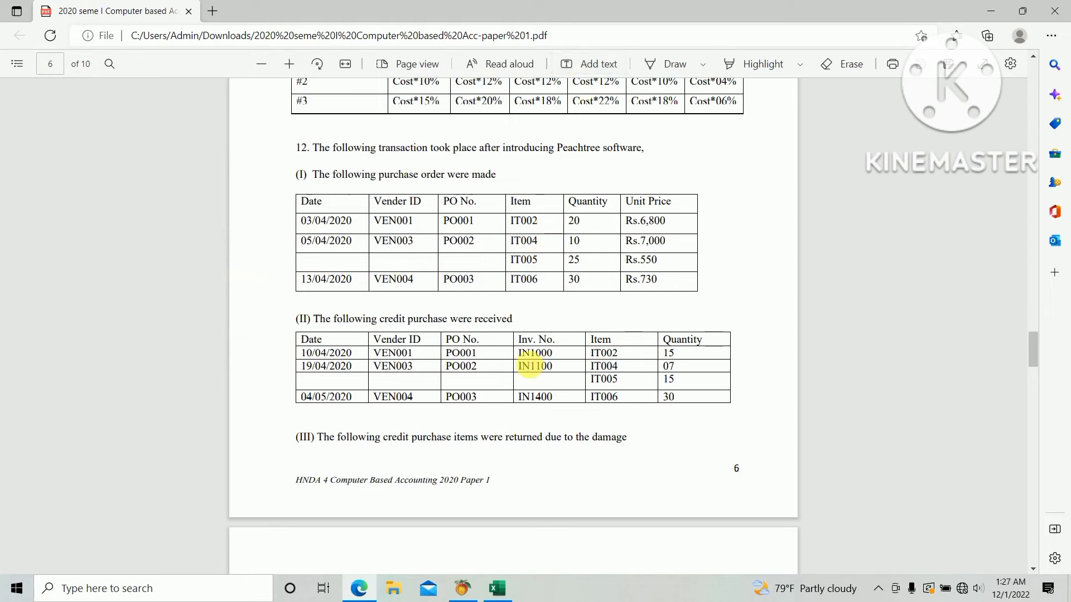
pyautogui.click(463, 590)
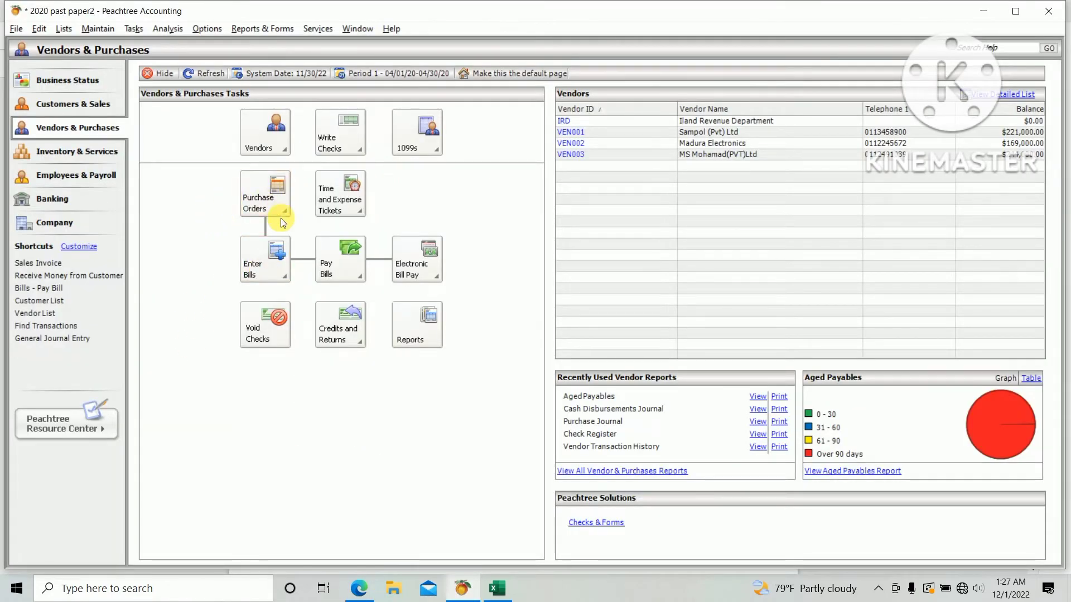
pyautogui.click(247, 205)
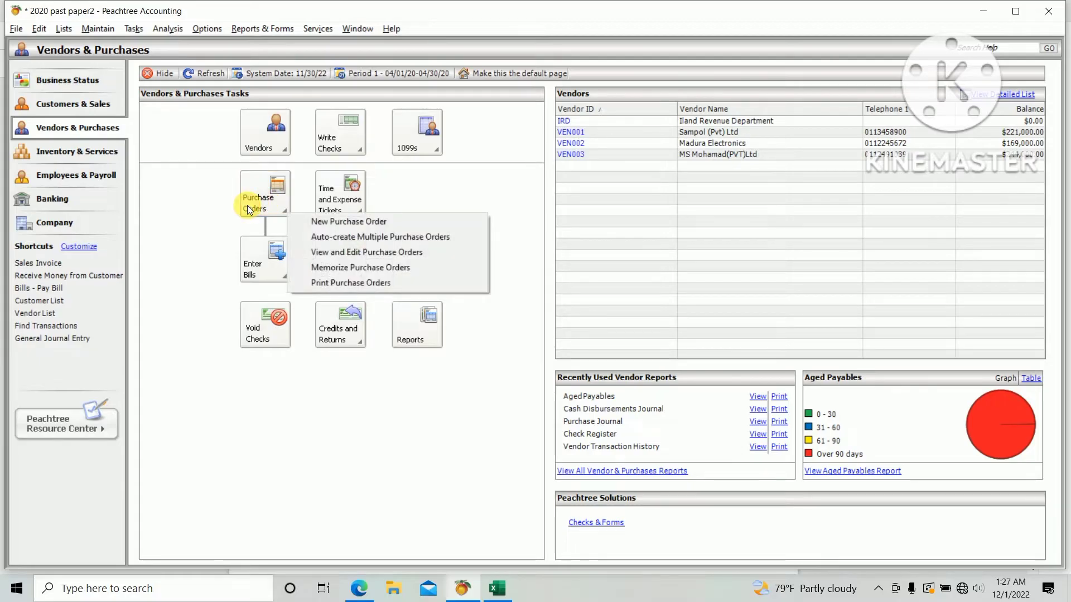
pyautogui.click(371, 252)
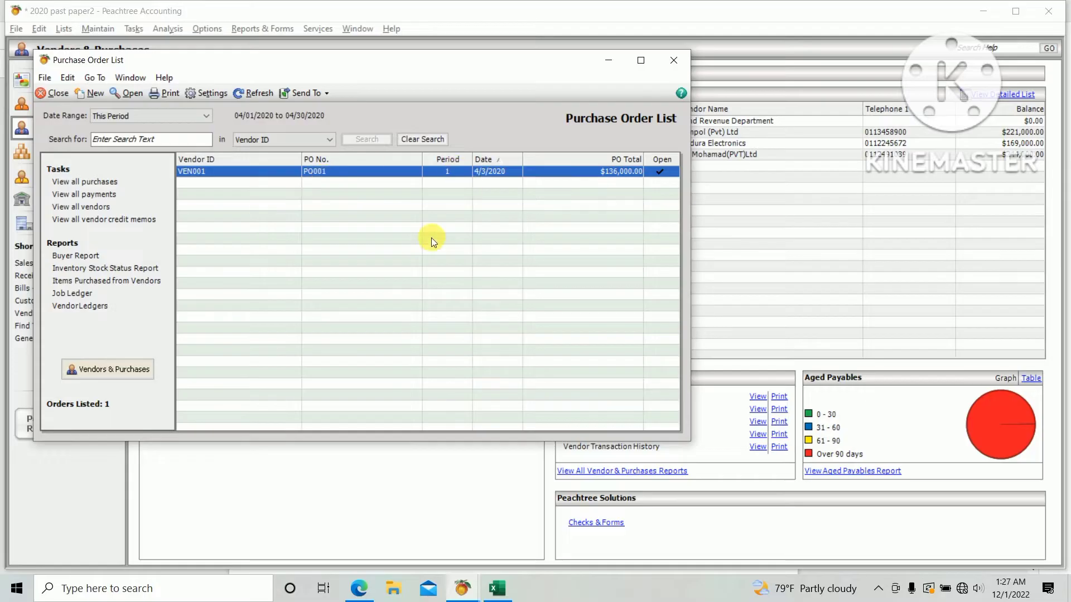
pyautogui.click(672, 58)
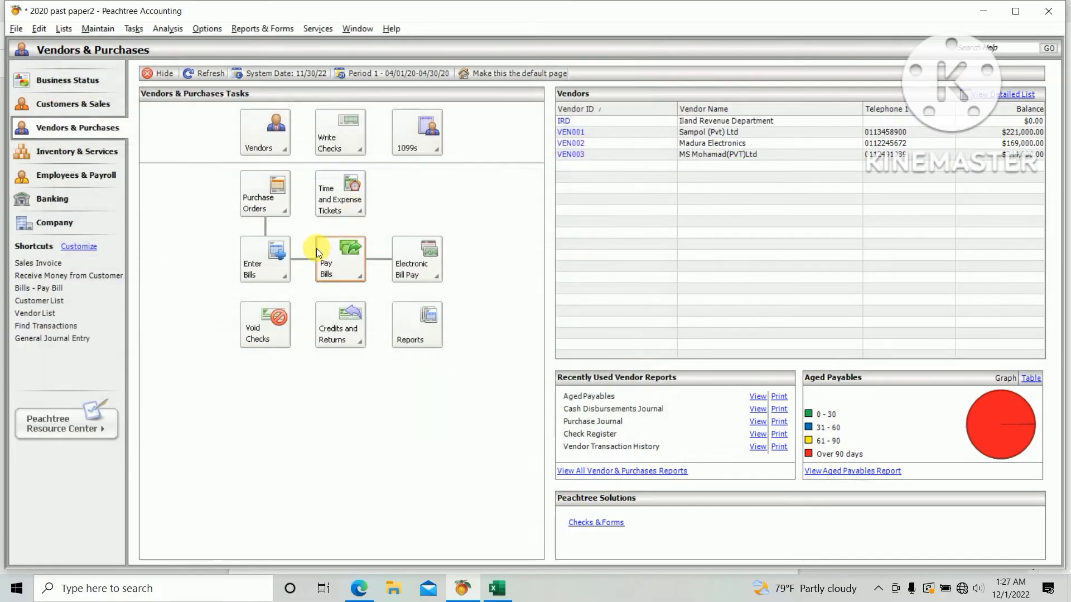
# Step: Start a new purchase order for vendor VEN003
pyautogui.click(265, 204)
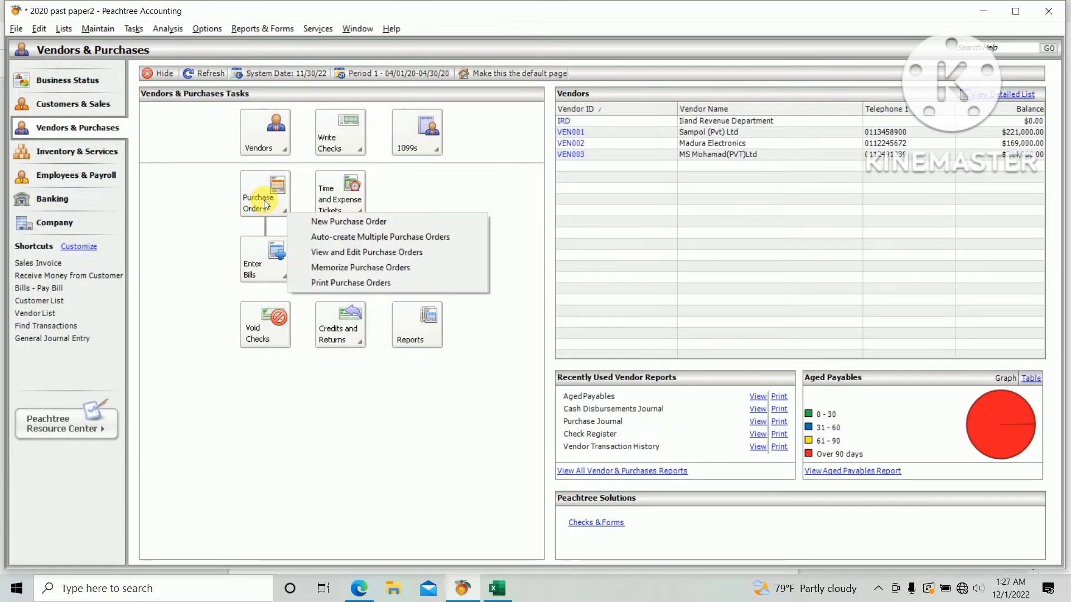
pyautogui.click(396, 223)
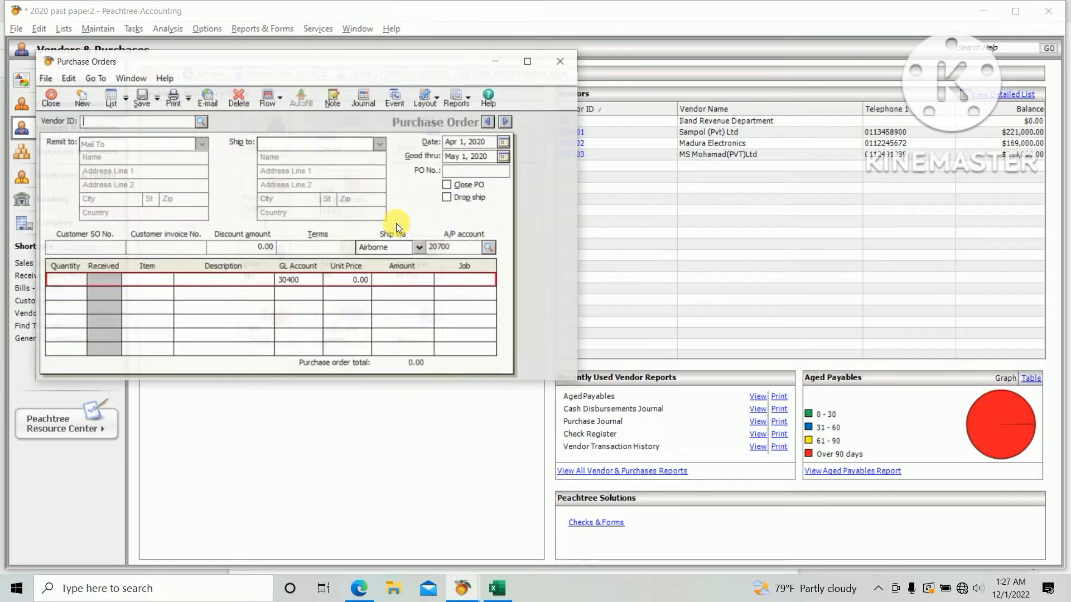
pyautogui.hotkey('alt', 'Tab')
pyautogui.press('Tab')
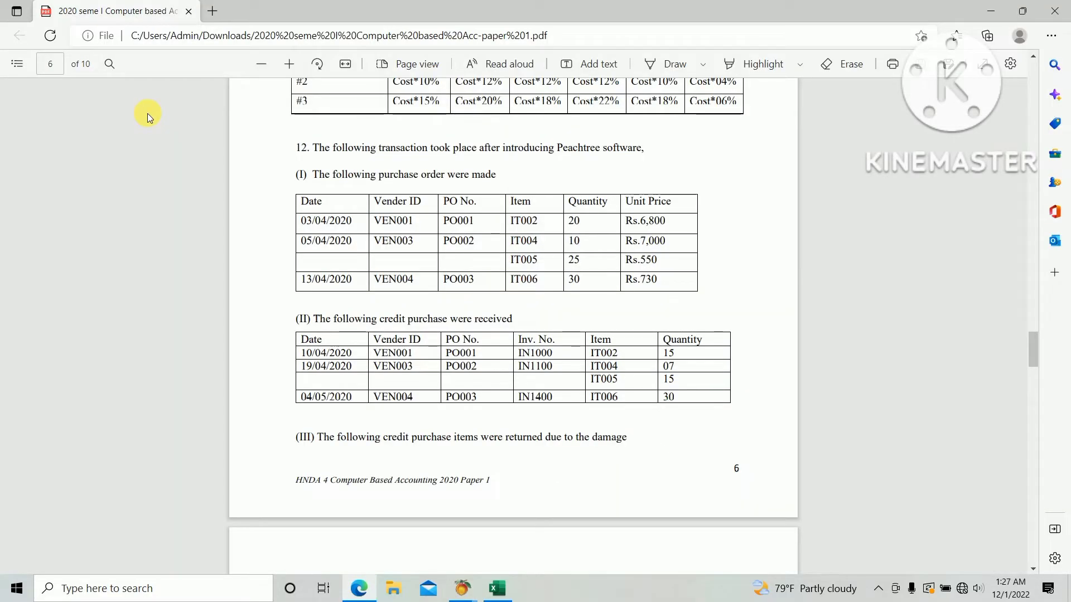
pyautogui.hotkey('alt', 'Tab')
pyautogui.click(202, 121)
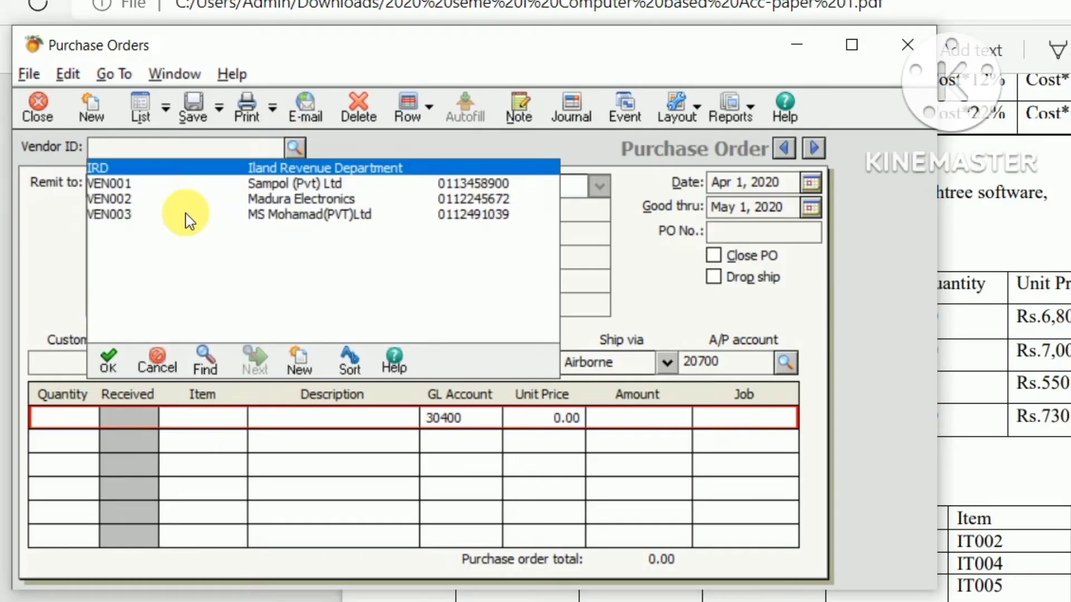
pyautogui.doubleClick(187, 214)
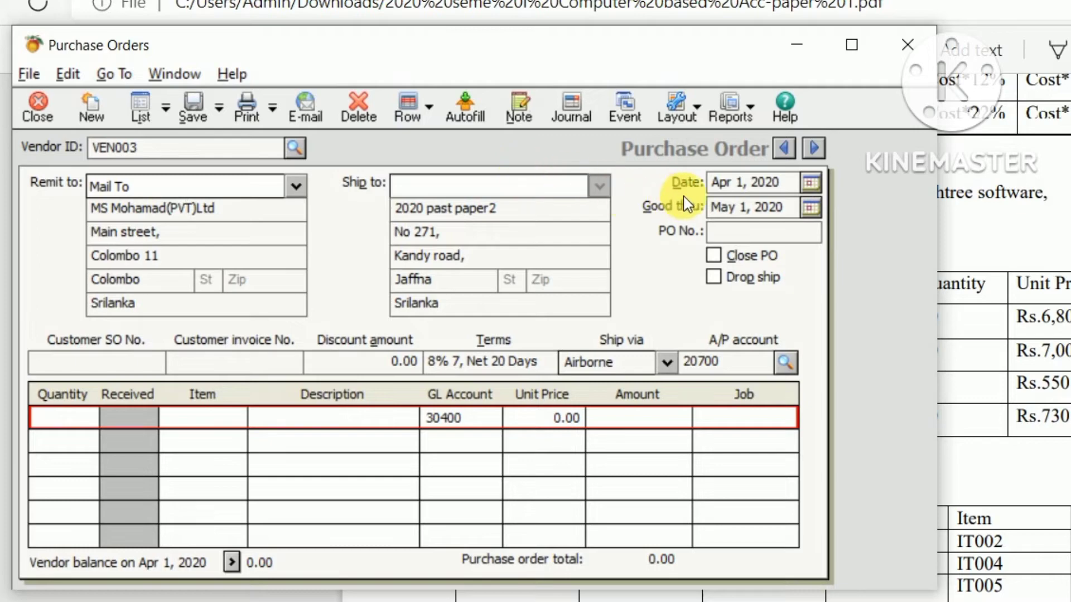
# Step: Set the order date to April 5, 2020
pyautogui.click(769, 184)
pyautogui.hotkey('alt', 'Tab')
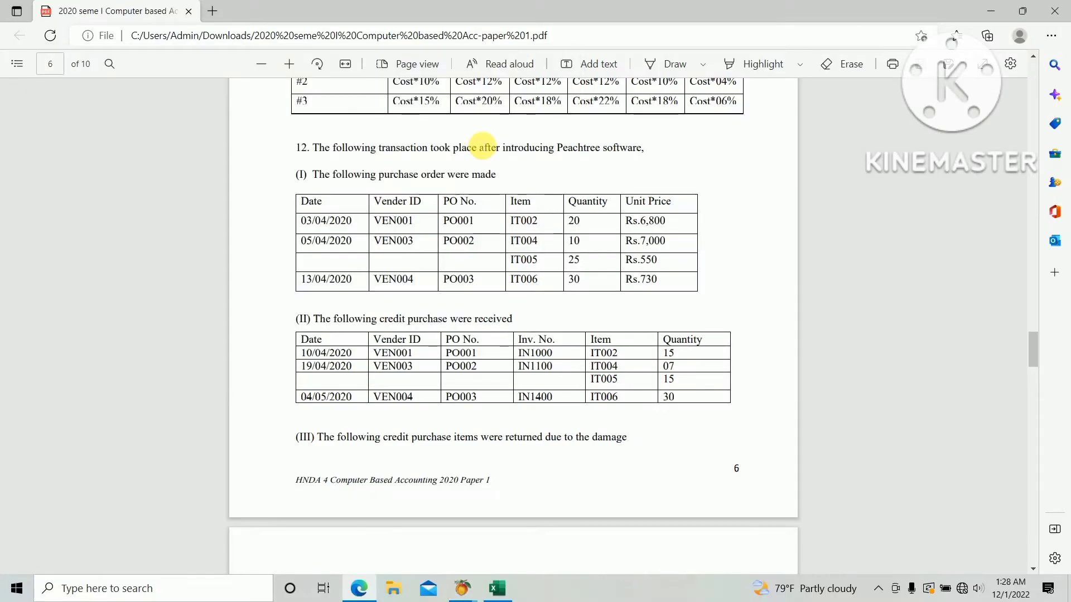
pyautogui.hotkey('alt', 'Tab')
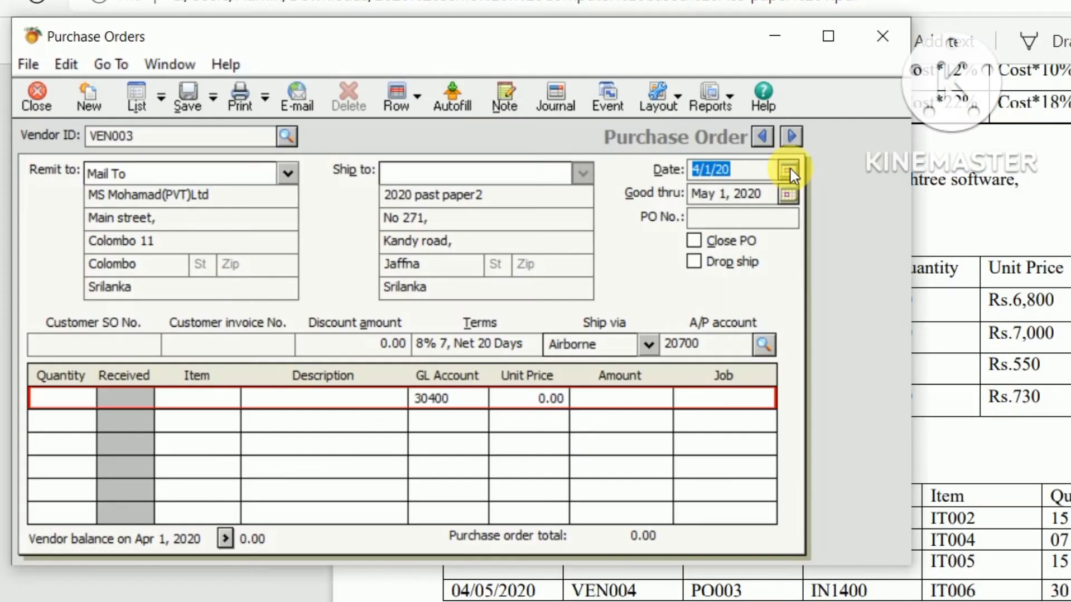
pyautogui.click(513, 140)
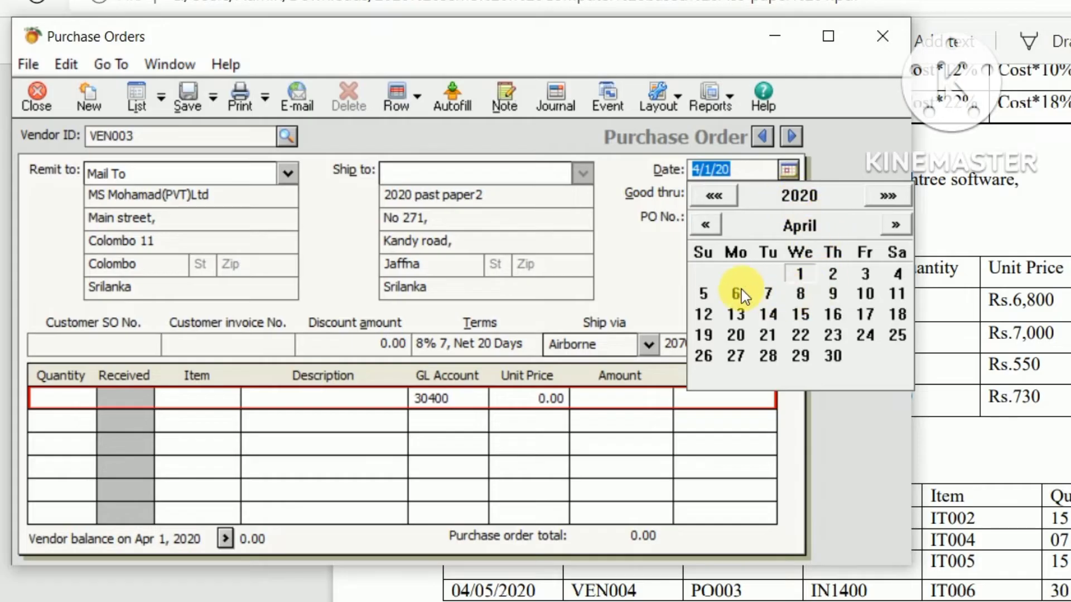
pyautogui.click(703, 293)
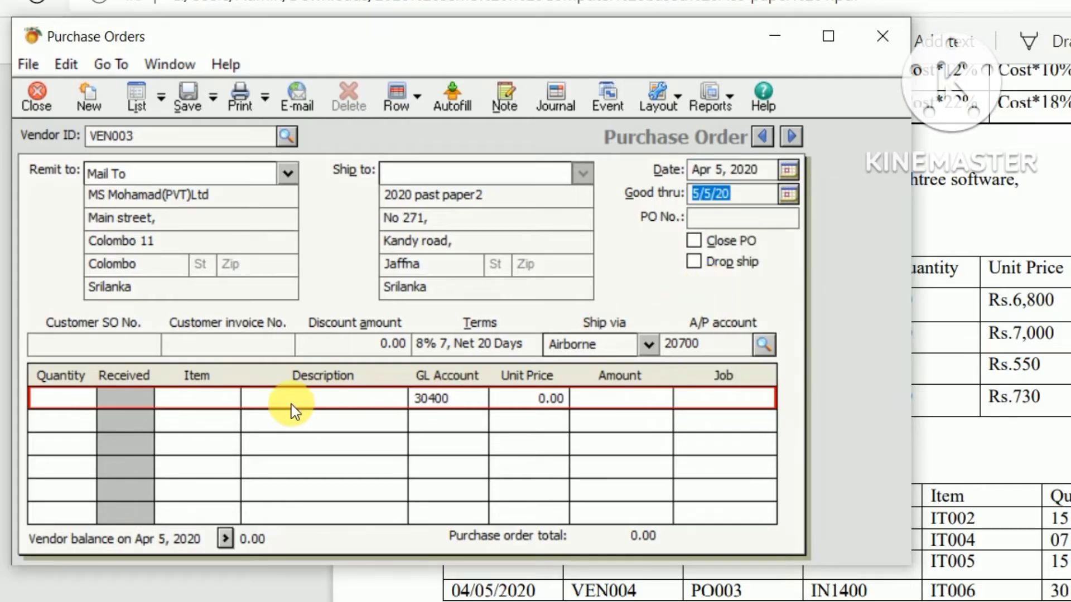
# Step: Choose item IT004 Display Apple on the first line
pyautogui.click(218, 400)
pyautogui.hotkey('alt', 'Tab')
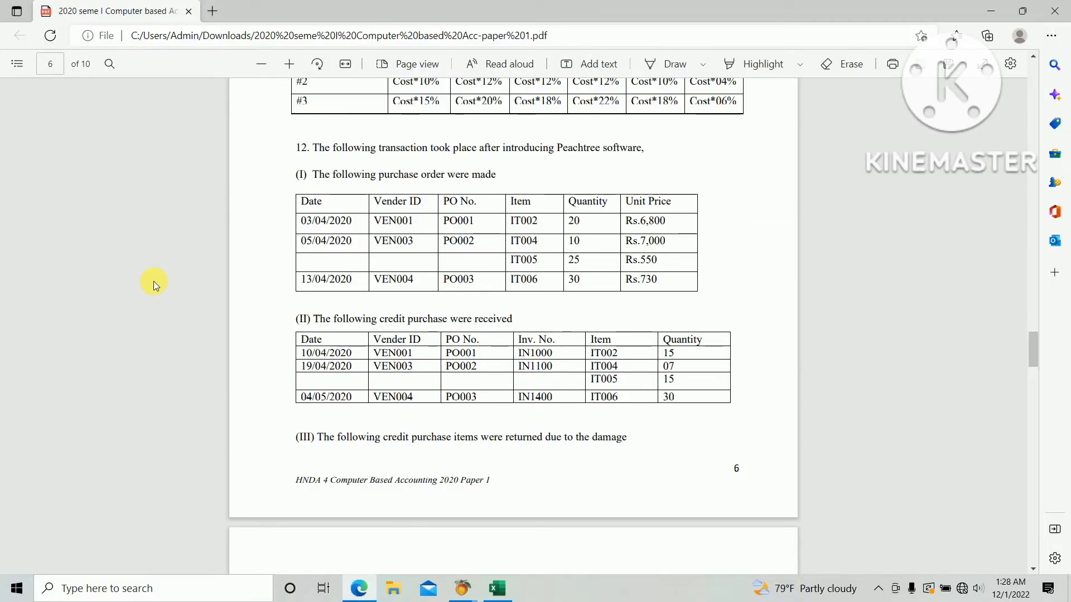
pyautogui.hotkey('alt', 'Tab')
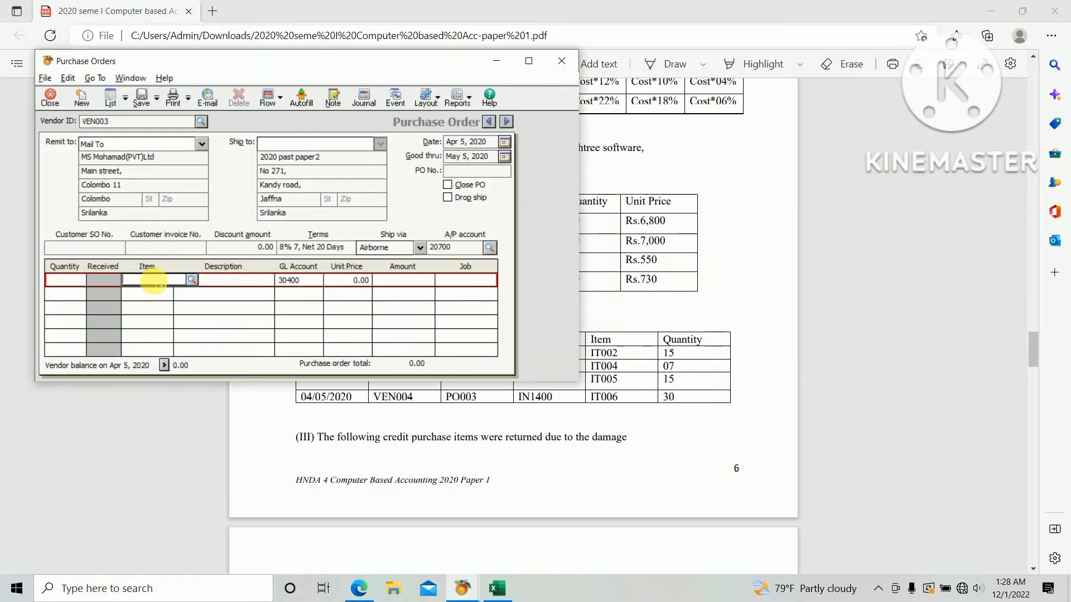
pyautogui.click(278, 409)
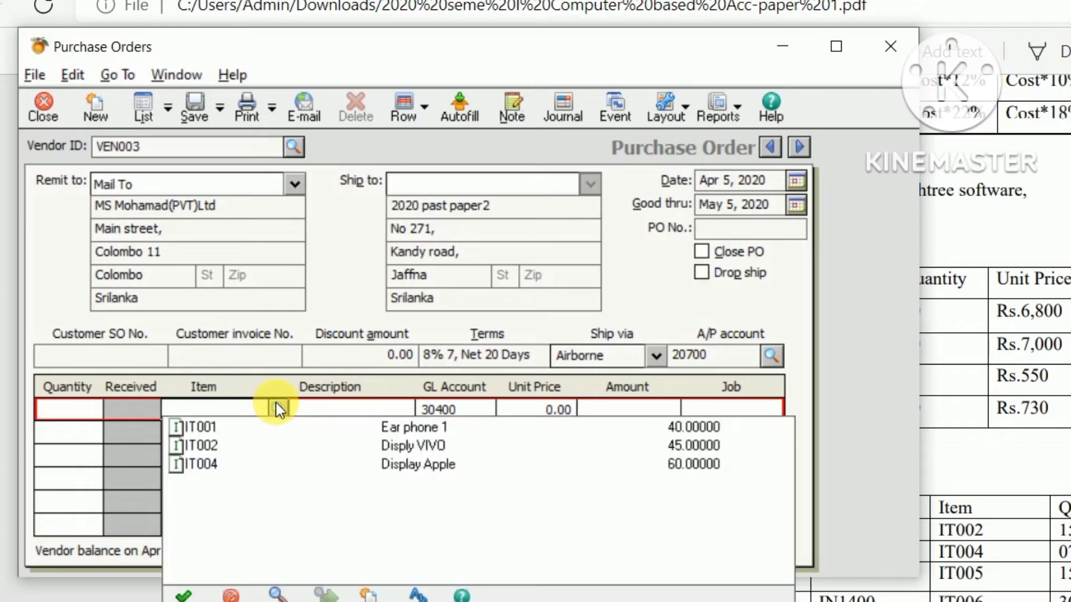
pyautogui.doubleClick(223, 466)
pyautogui.press('Tab')
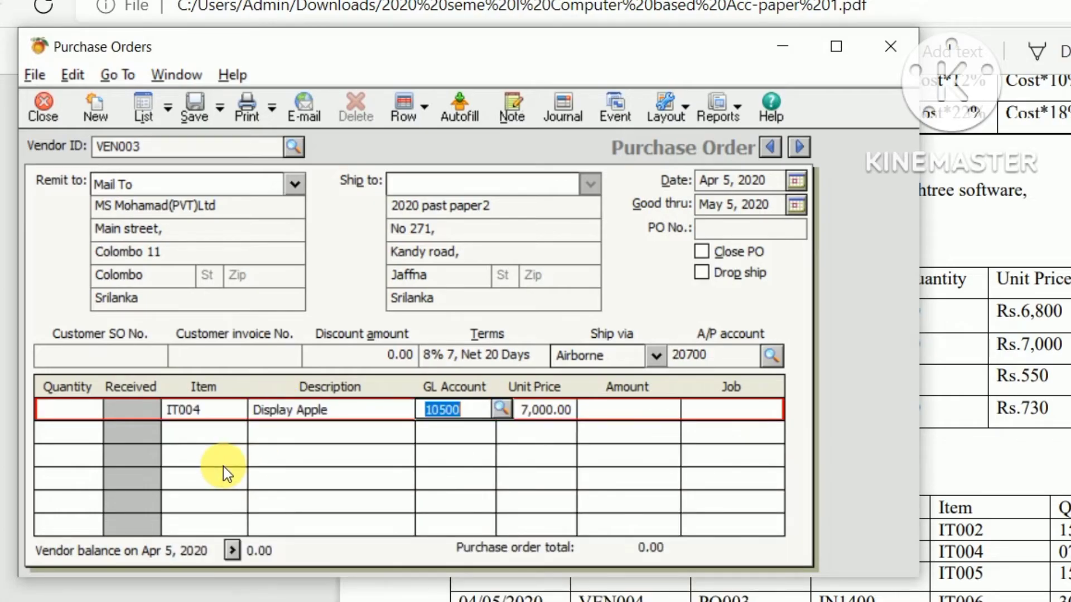
# Step: Enter quantity 10 at a 7,000.00 unit price for the IT004 line
pyautogui.hotkey('alt', 'Tab')
pyautogui.hotkey('alt', 'Tab')
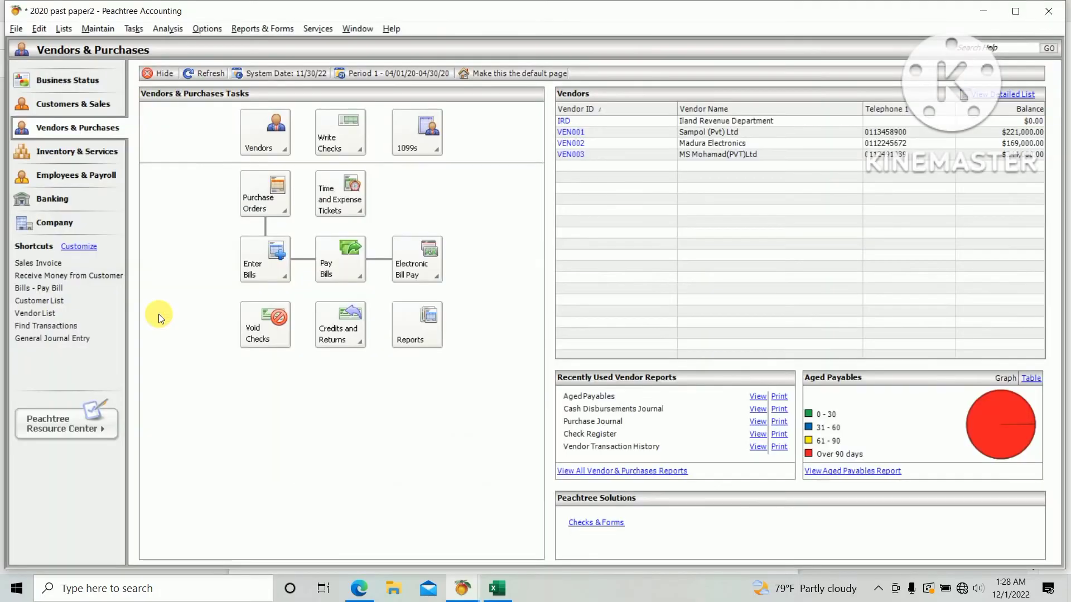
pyautogui.hotkey('alt', 'Tab')
pyautogui.hotkey('alt', 'Tab')
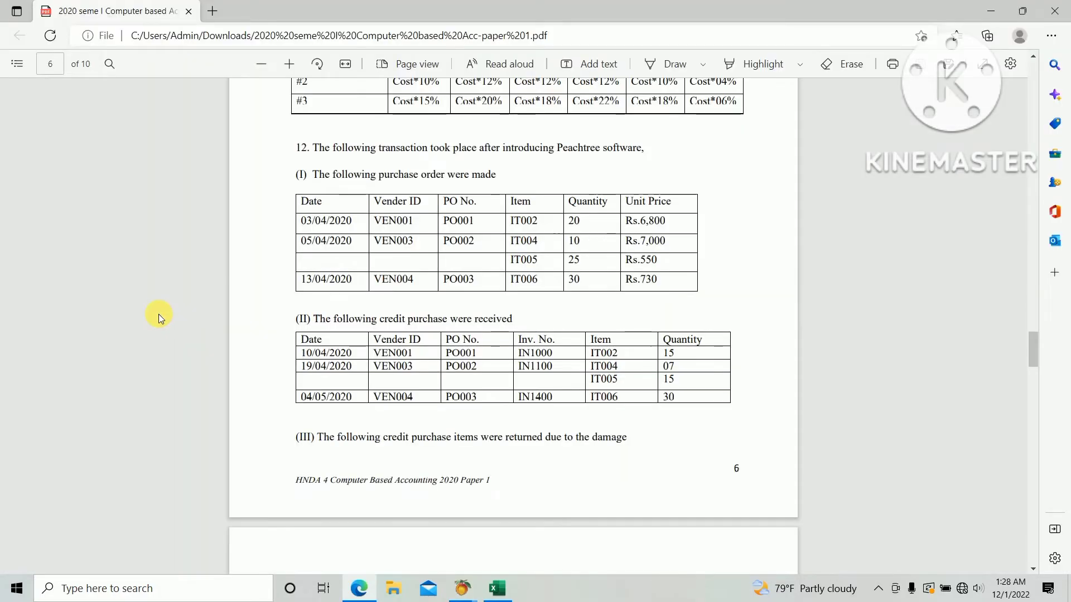
pyautogui.hotkey('alt', 'Tab')
pyautogui.hotkey('alt', 'Tab')
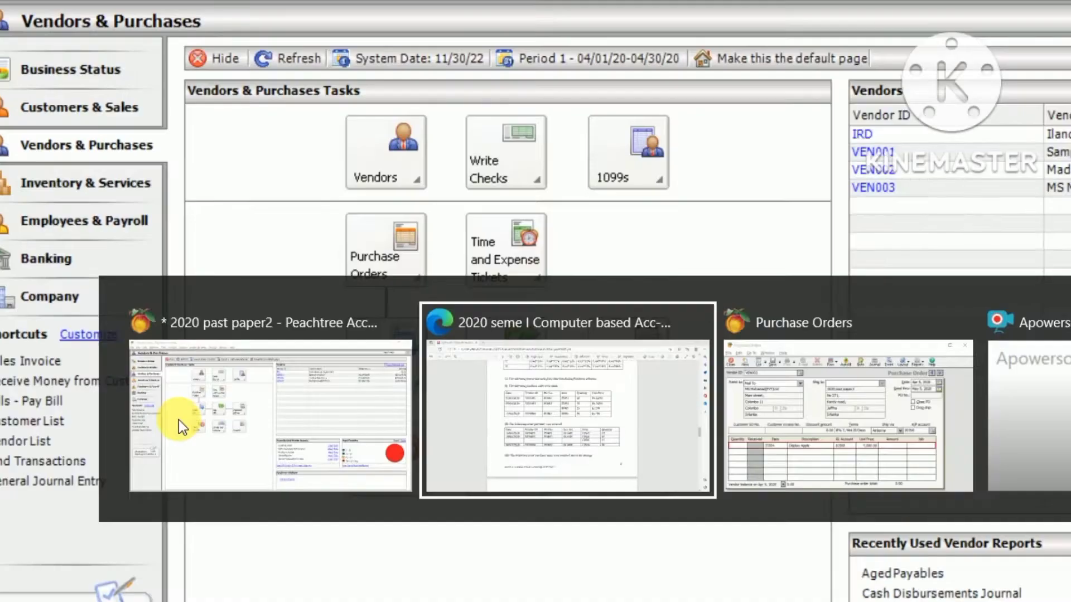
pyautogui.hotkey('alt', 'Tab')
pyautogui.hotkey('alt', 'Tab')
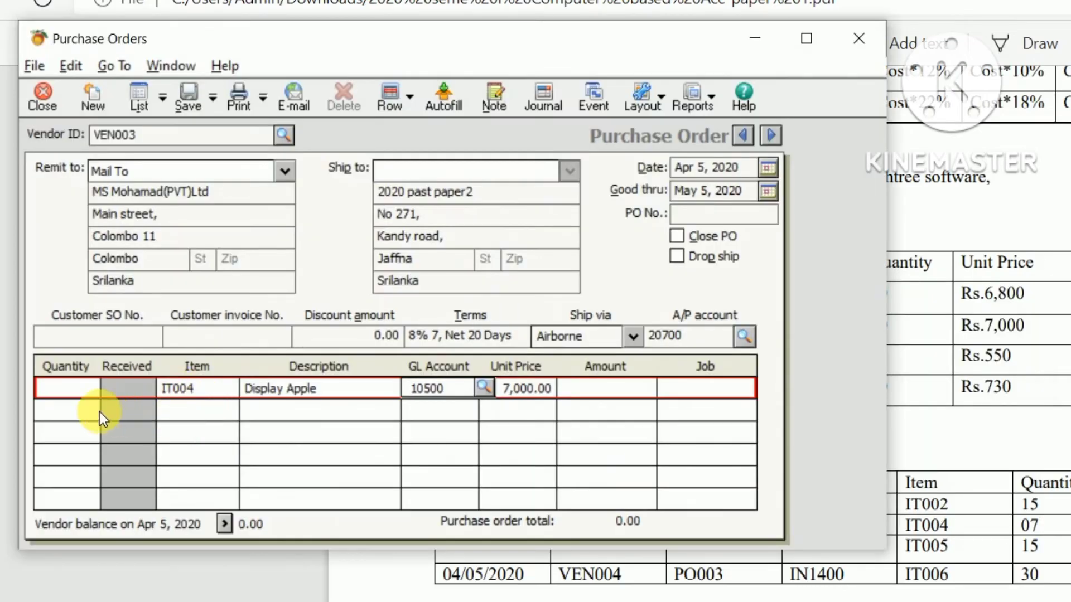
pyautogui.click(77, 392)
pyautogui.write('10')
pyautogui.press('Tab')
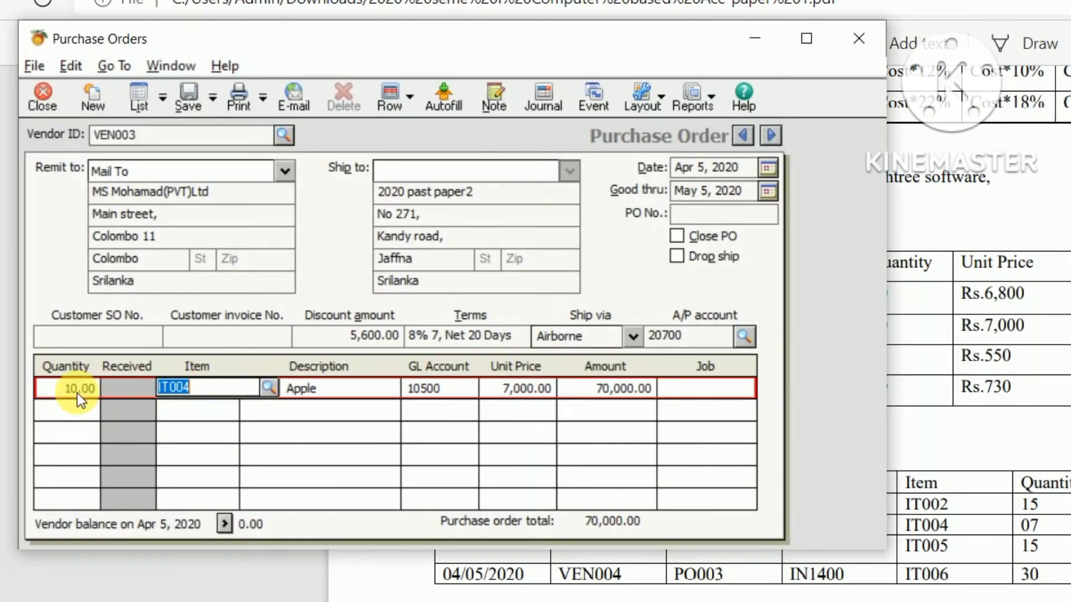
pyautogui.press('Tab')
pyautogui.press('Tab')
pyautogui.press('Tab')
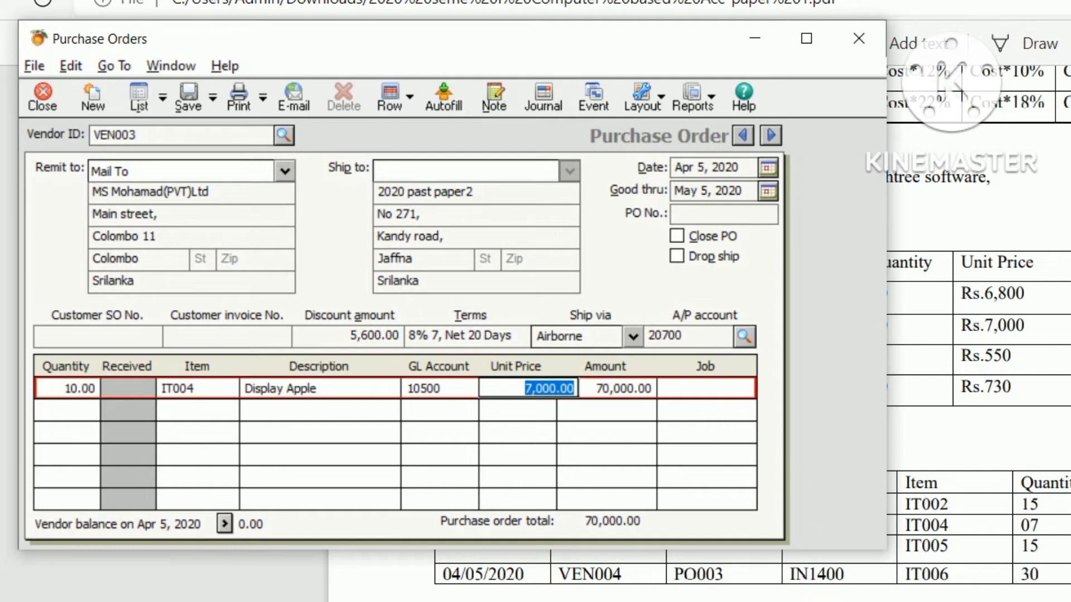
pyautogui.hotkey('ctrl', 's')
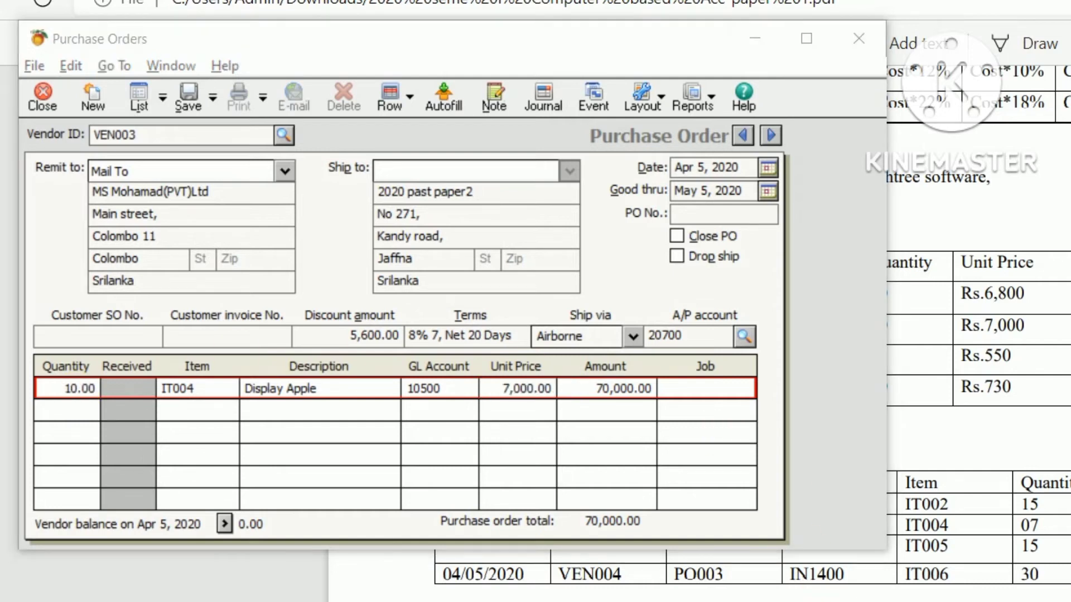
pyautogui.press('Tab')
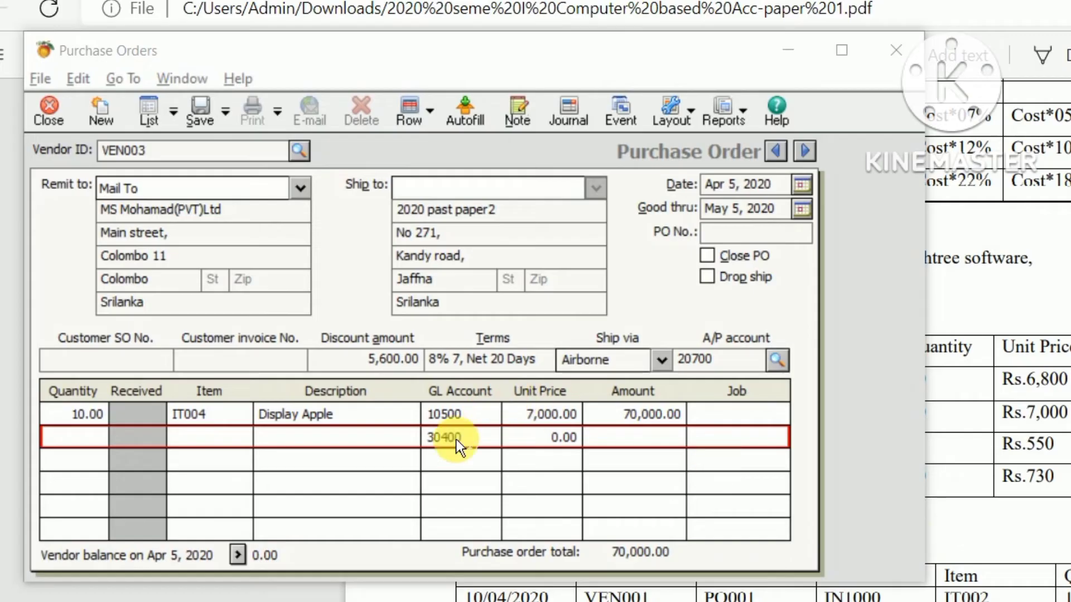
# Step: Choose item IT005 Data Cable on the second line
pyautogui.click(224, 432)
pyautogui.click(282, 438)
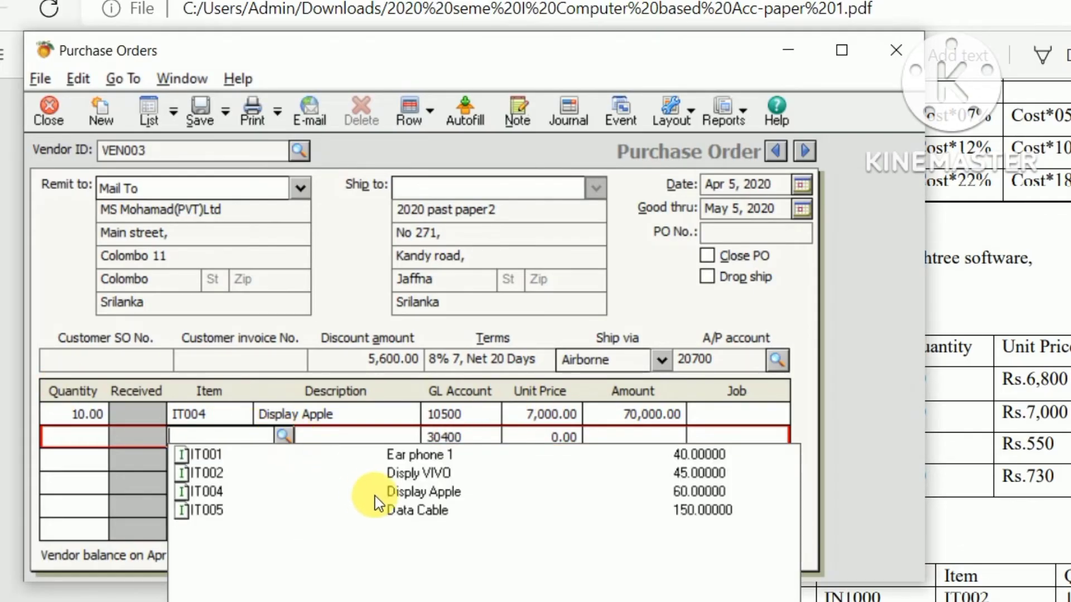
pyautogui.click(287, 509)
pyautogui.press('Tab')
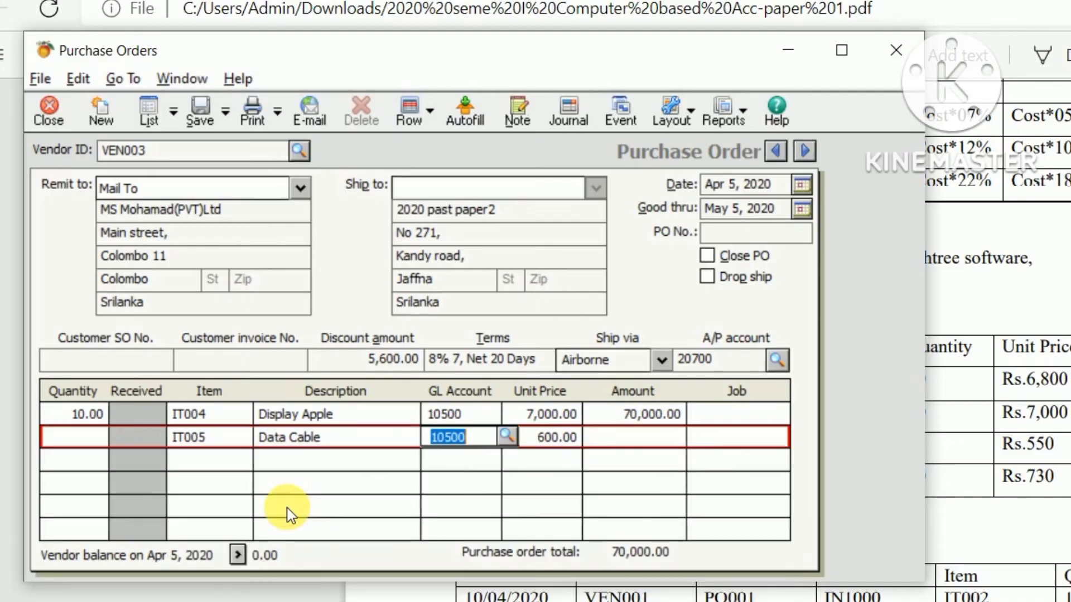
pyautogui.hotkey('alt', 'Tab')
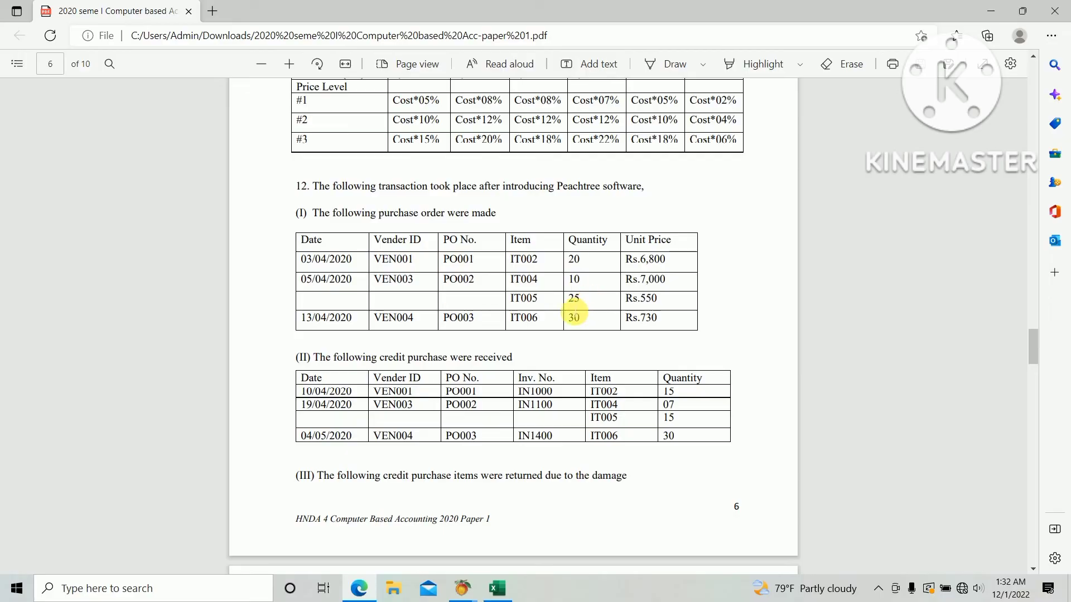
pyautogui.hotkey('alt', 'Tab')
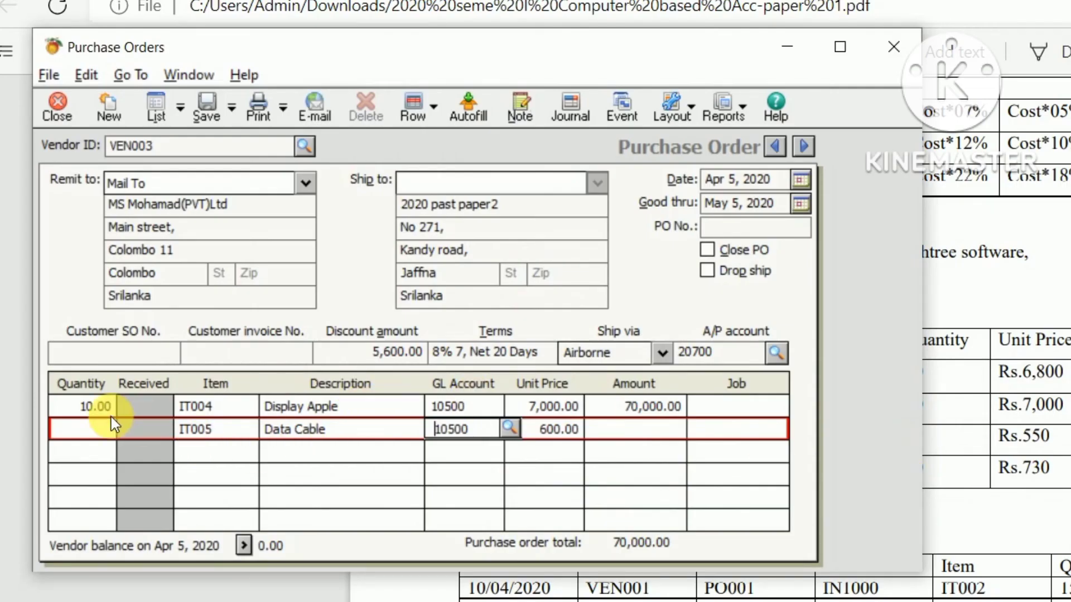
# Step: Enter quantity 25 at a 550 unit price for the IT005 line
pyautogui.click(83, 430)
pyautogui.write('25')
pyautogui.press('Tab')
pyautogui.press('Tab')
pyautogui.press('Tab')
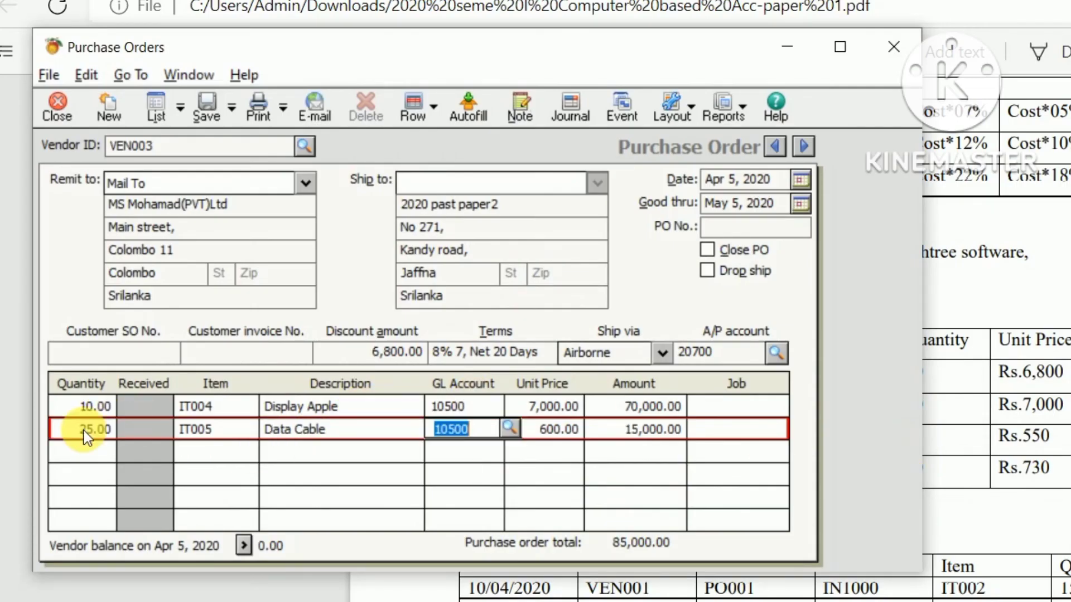
pyautogui.press('Tab')
pyautogui.write('550')
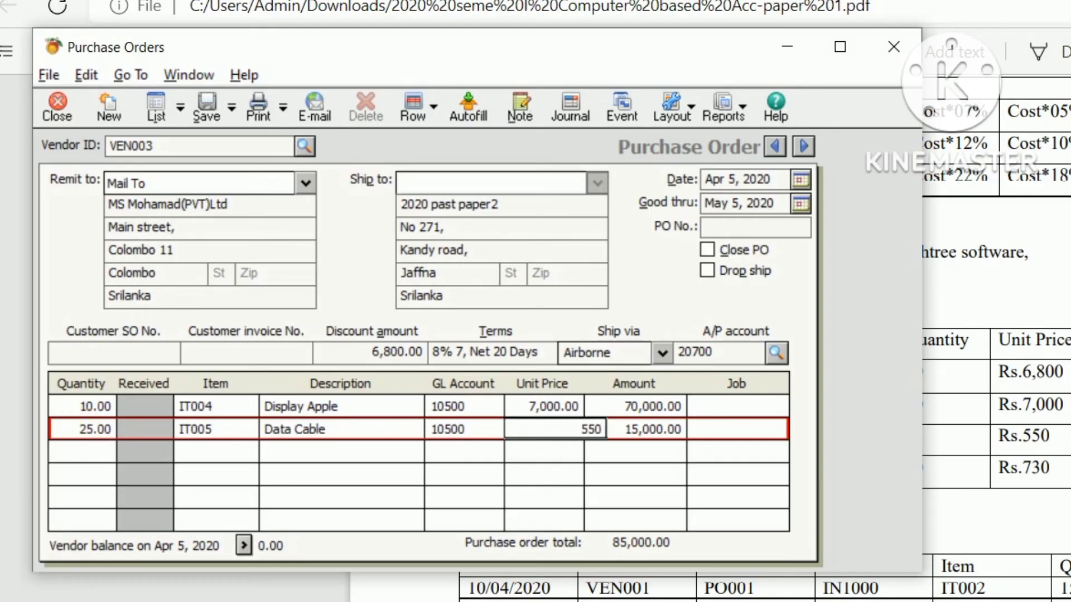
pyautogui.press('Tab')
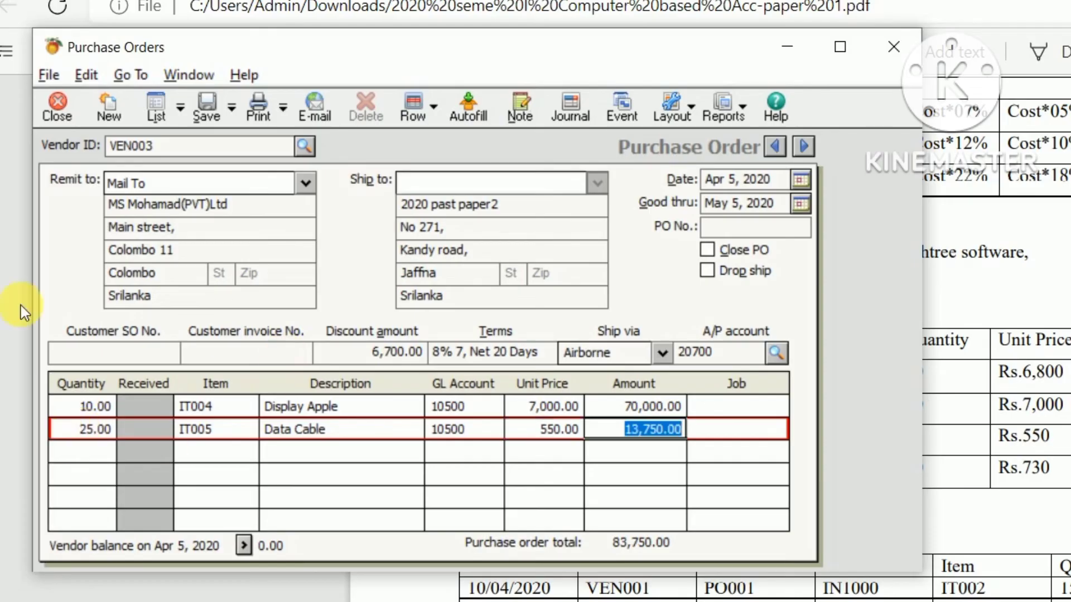
# Step: Save the VEN003 purchase order and close its window
pyautogui.click(214, 111)
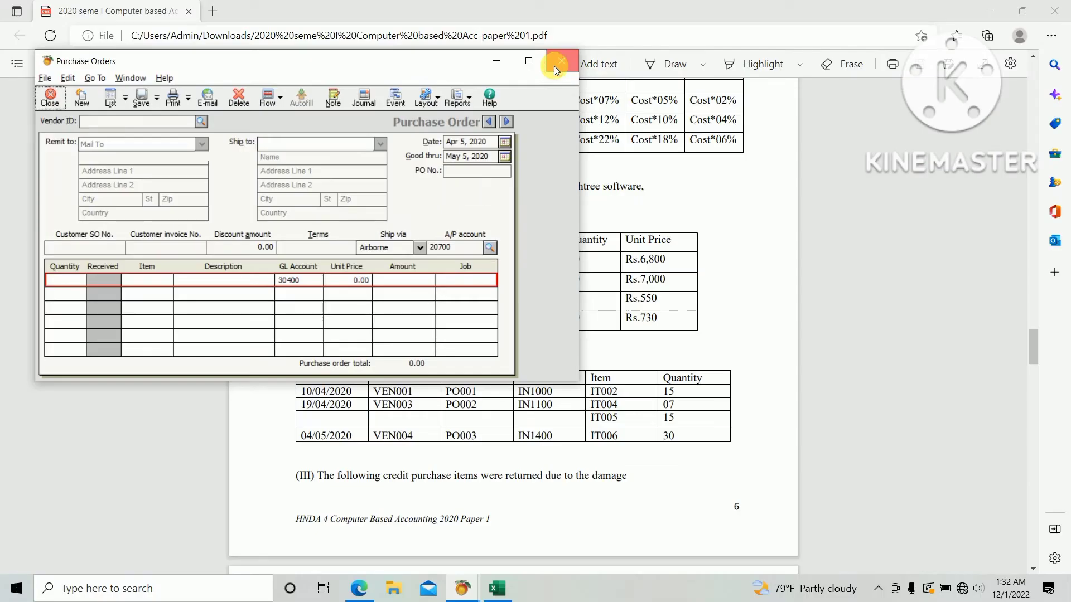
pyautogui.click(561, 61)
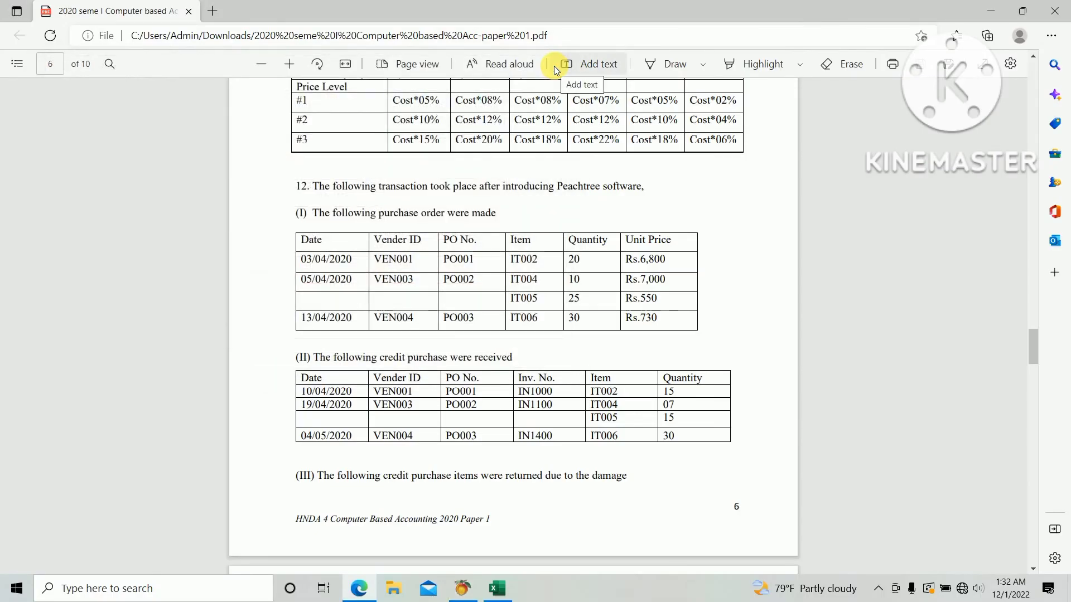